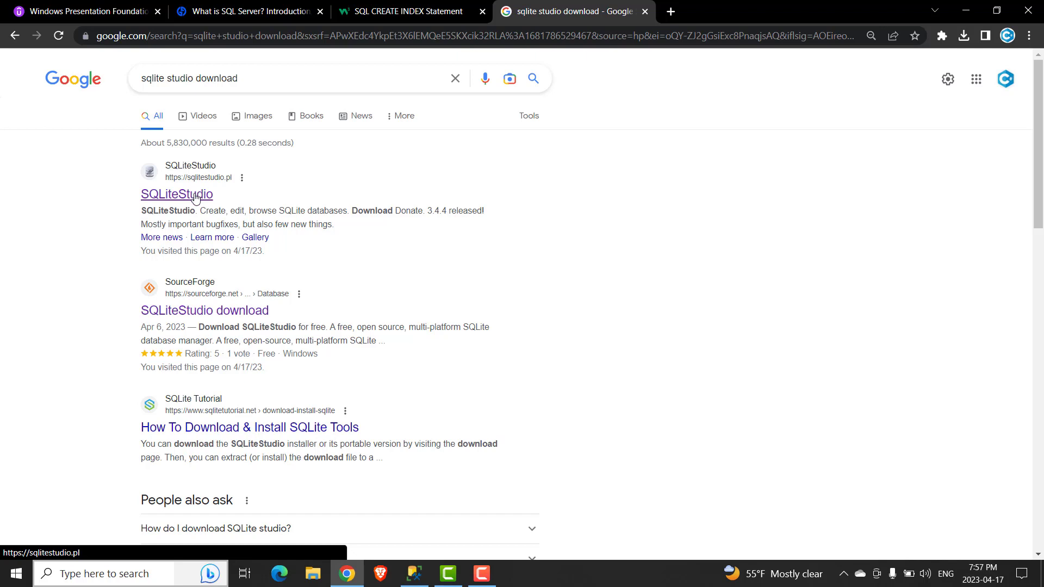
Step: Download the Windows x64 portable package sqlitestudio_x64-3.4.4.zip from the SQLiteStudio site's 3.4.4 release page
click(195, 196)
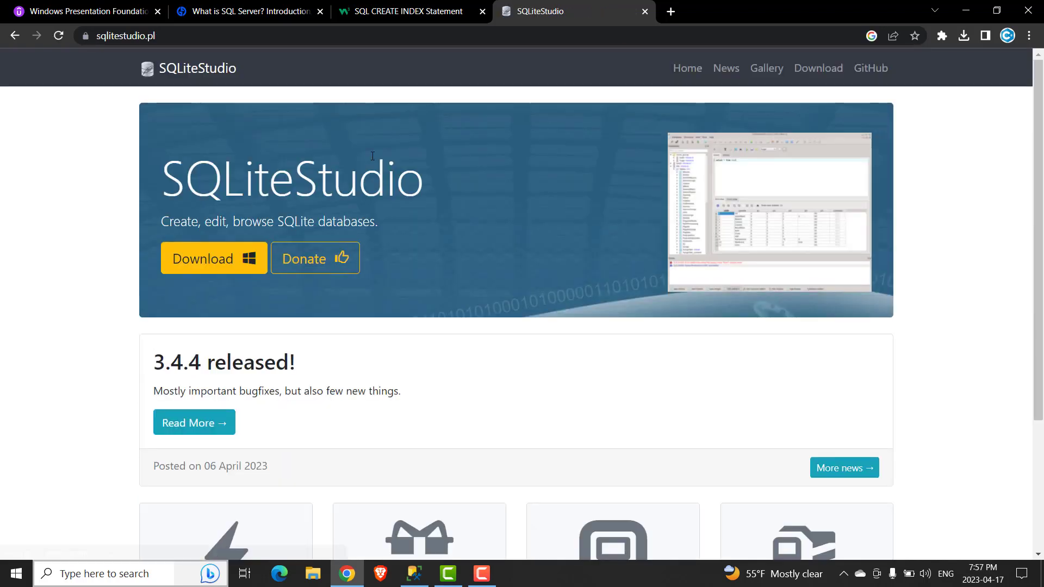
click(827, 76)
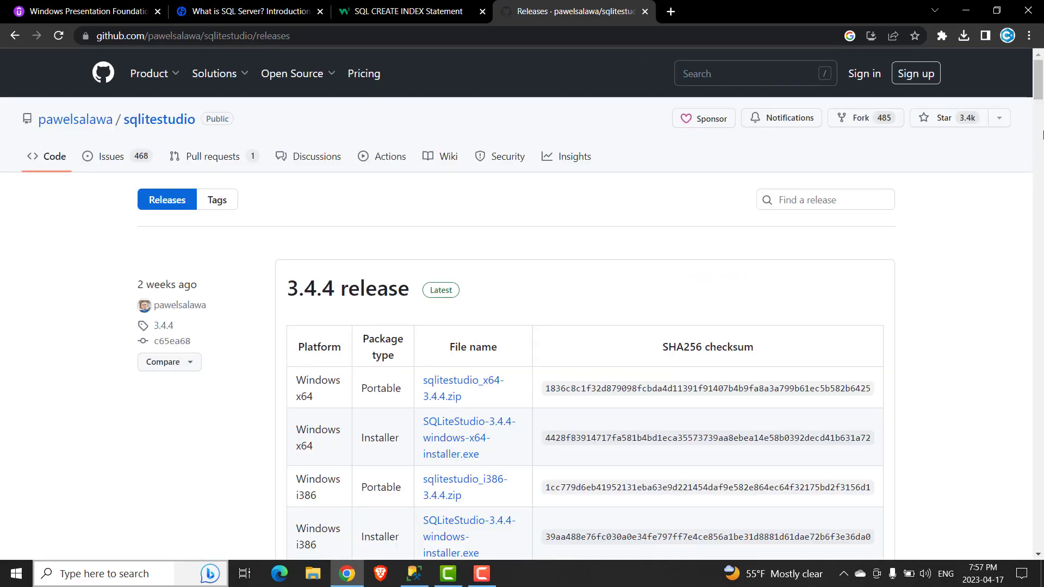
drag(1040, 87, 1040, 101)
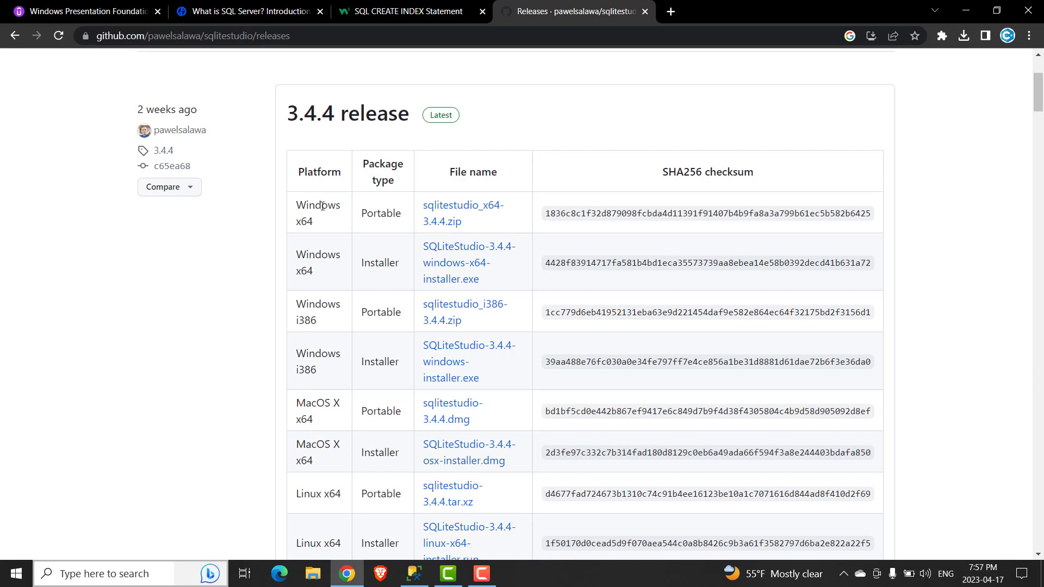
click(464, 210)
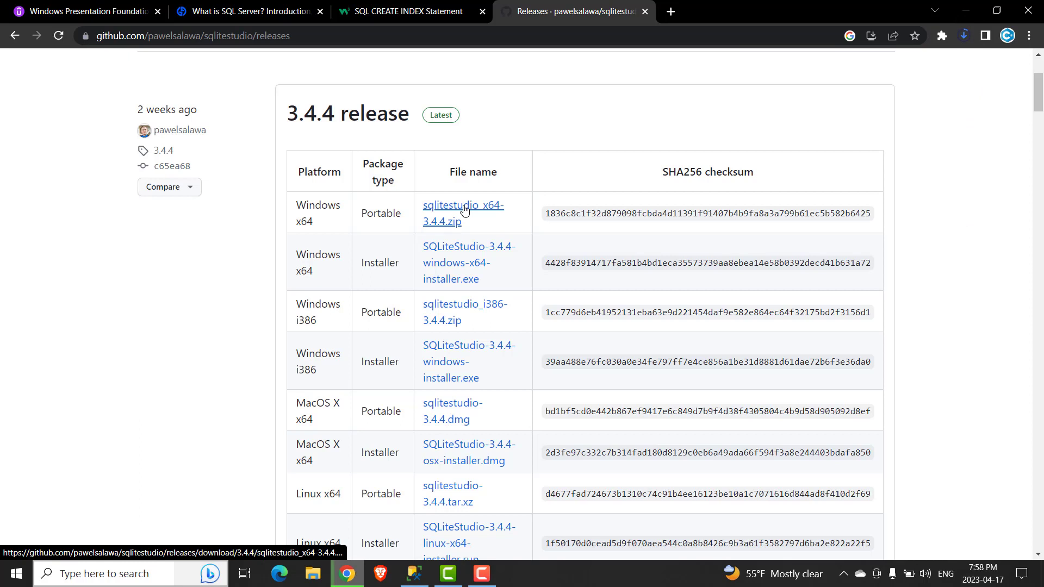
Step: Locate the downloaded sqlitestudio_x64-3.4.4 archive and extract it into a folder of the same name in Downloads
click(966, 39)
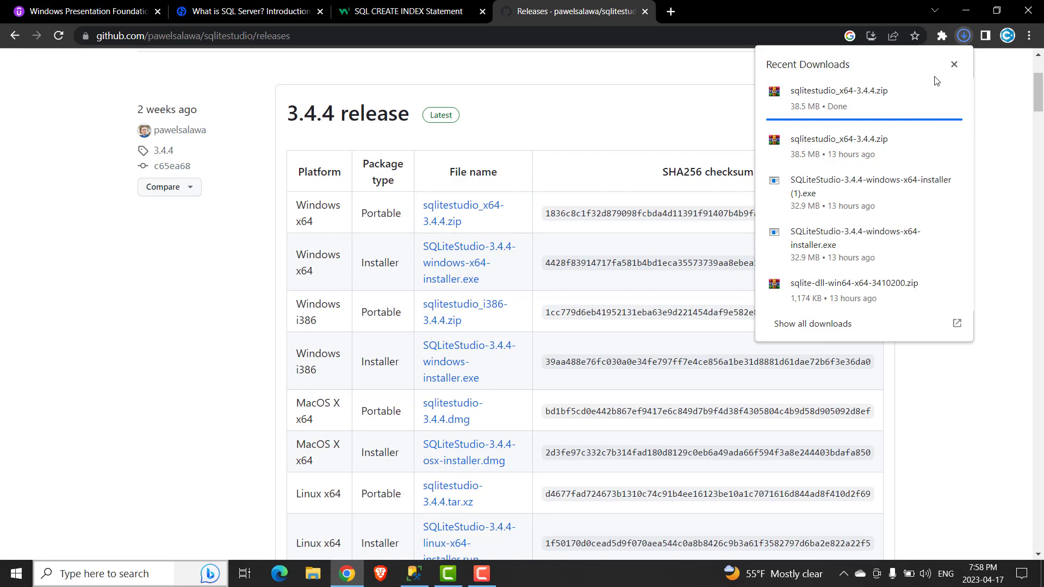
click(931, 93)
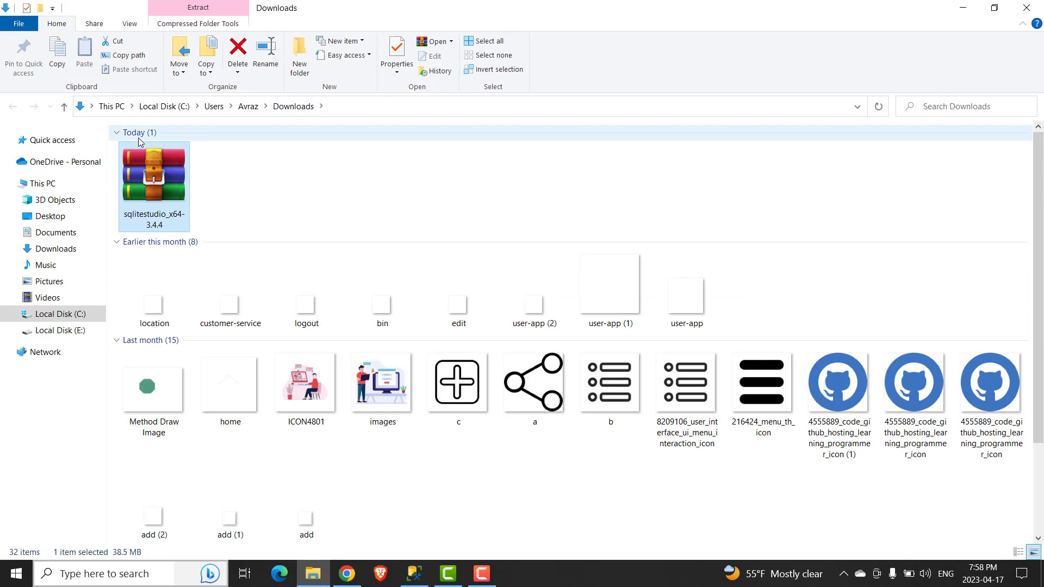
right_click(168, 173)
click(224, 230)
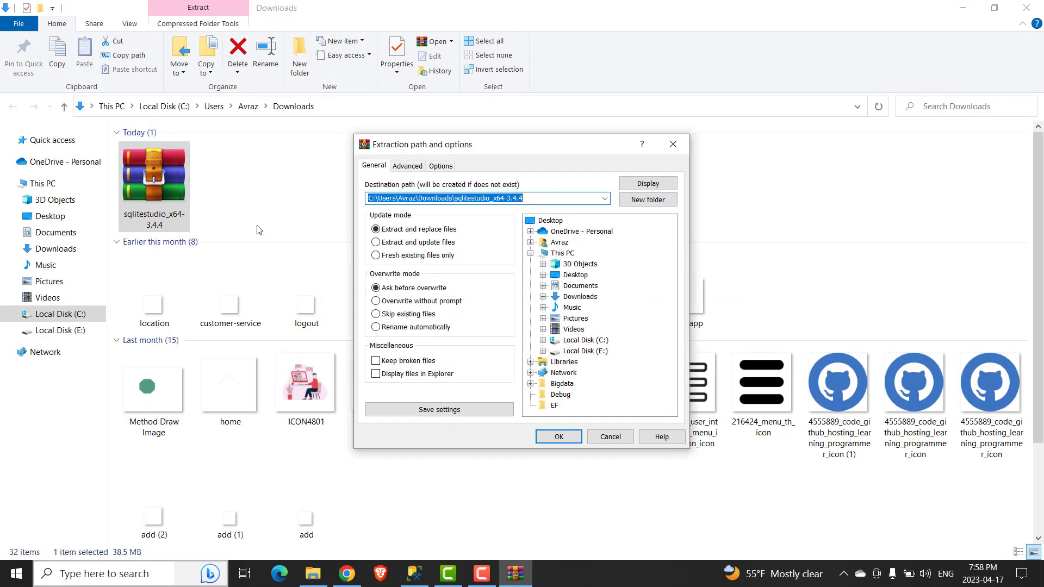
click(559, 437)
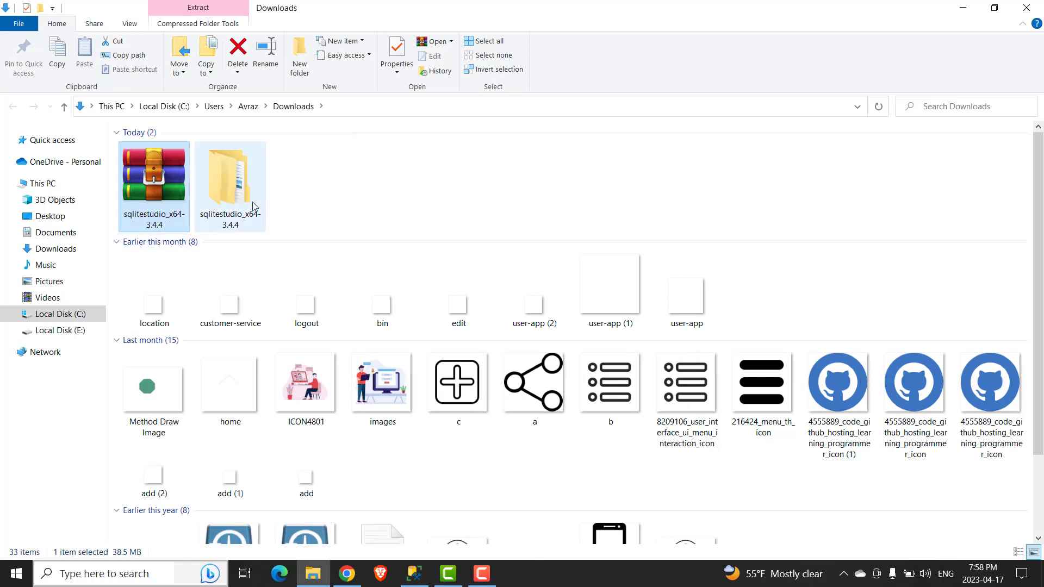
Step: Cut the extracted sqlitestudio_x64-3.4.4 folder from Downloads and go to Local Disk (C:)
click(248, 203)
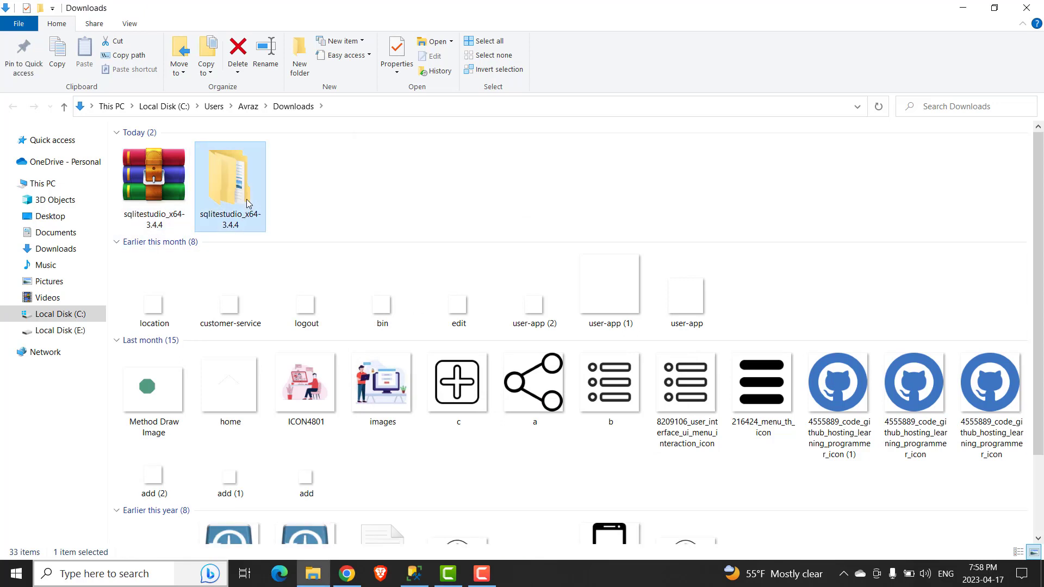
right_click(247, 203)
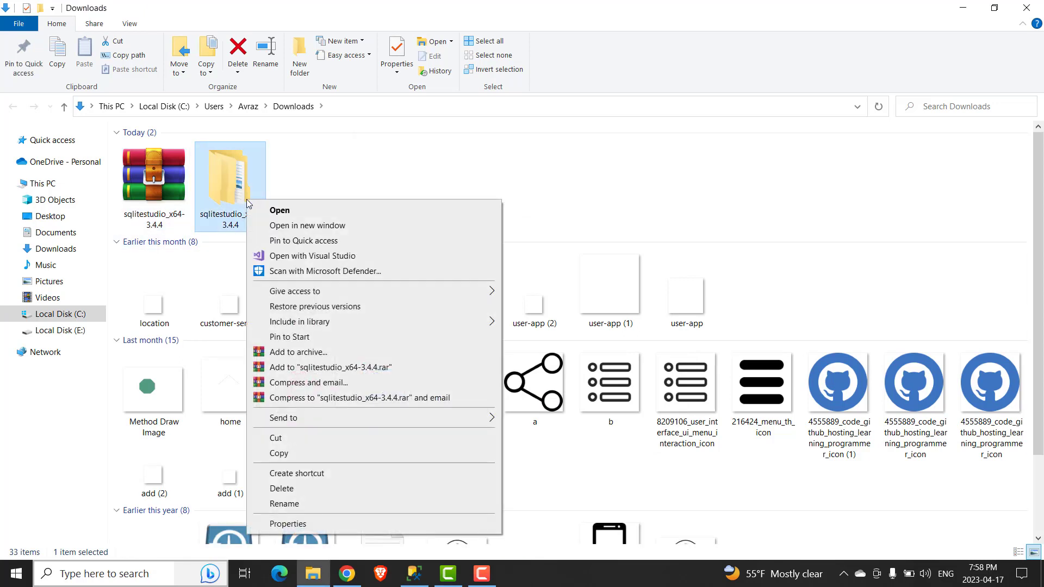
click(278, 438)
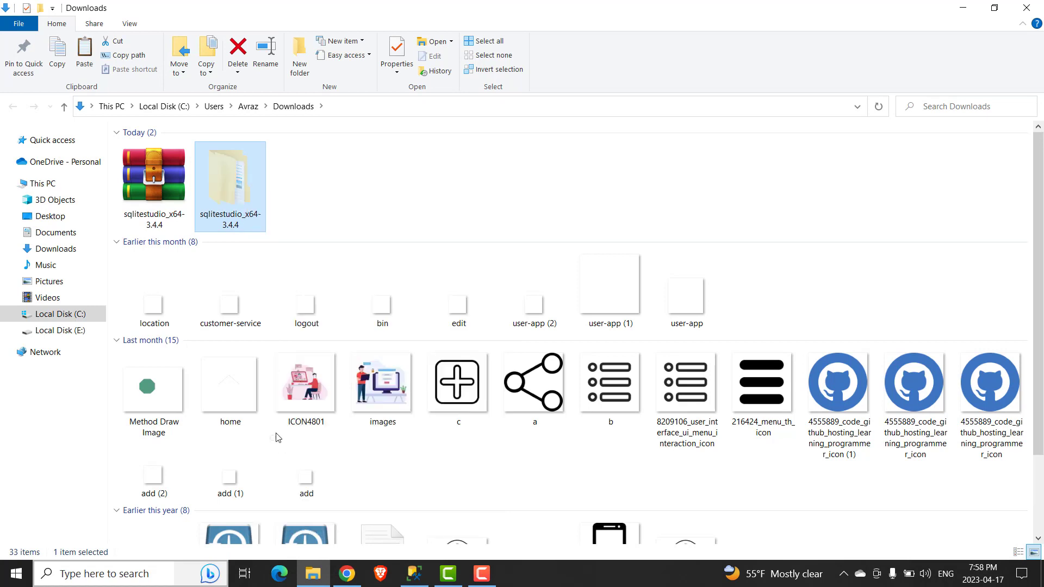
click(30, 183)
double_click(220, 252)
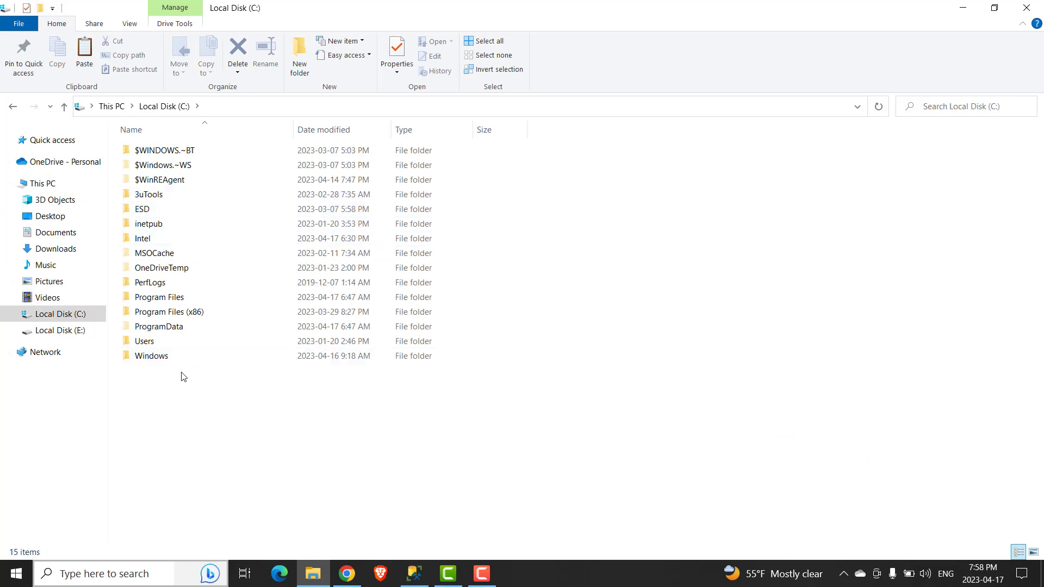
Step: Create a new folder named Sqlite in the root of Local Disk (C:)
right_click(165, 394)
click(194, 438)
right_click(192, 438)
mouse_move(259, 406)
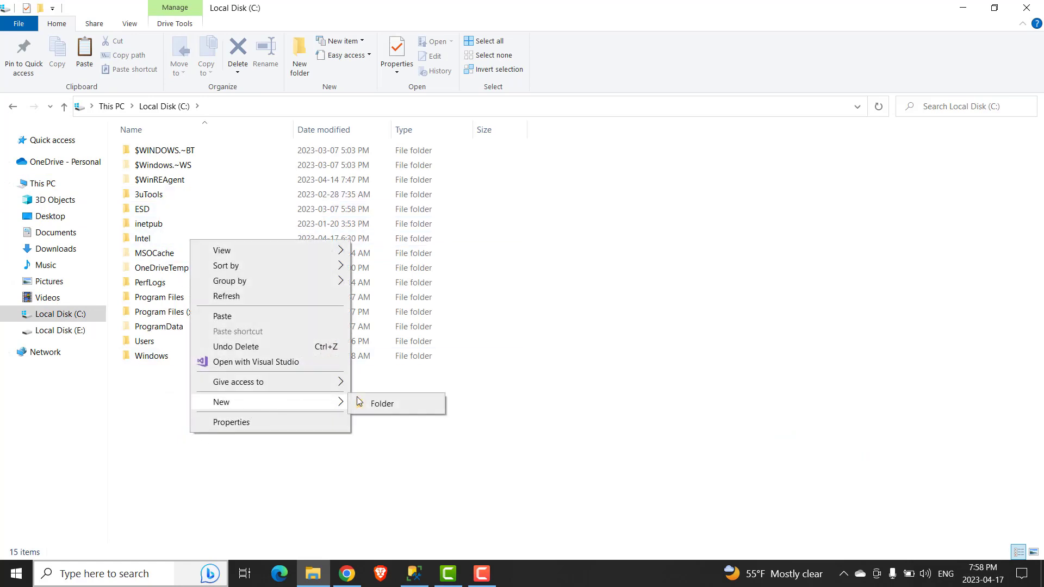
click(378, 403)
text(Sq)
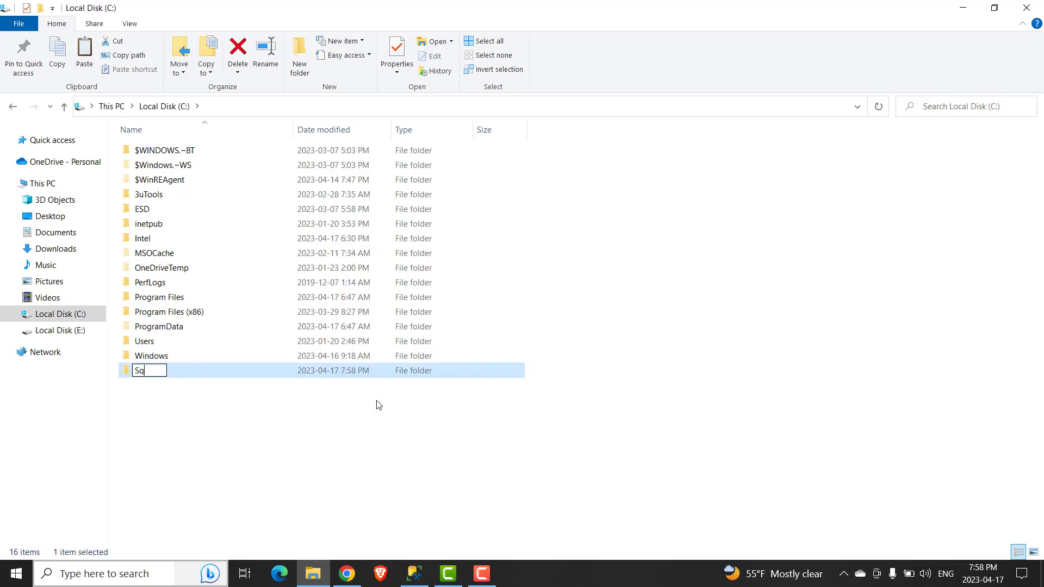
text(lite)
click(217, 413)
Step: Paste the cut sqlitestudio_x64-3.4.4 folder into the Sqlite folder on drive C:
double_click(150, 373)
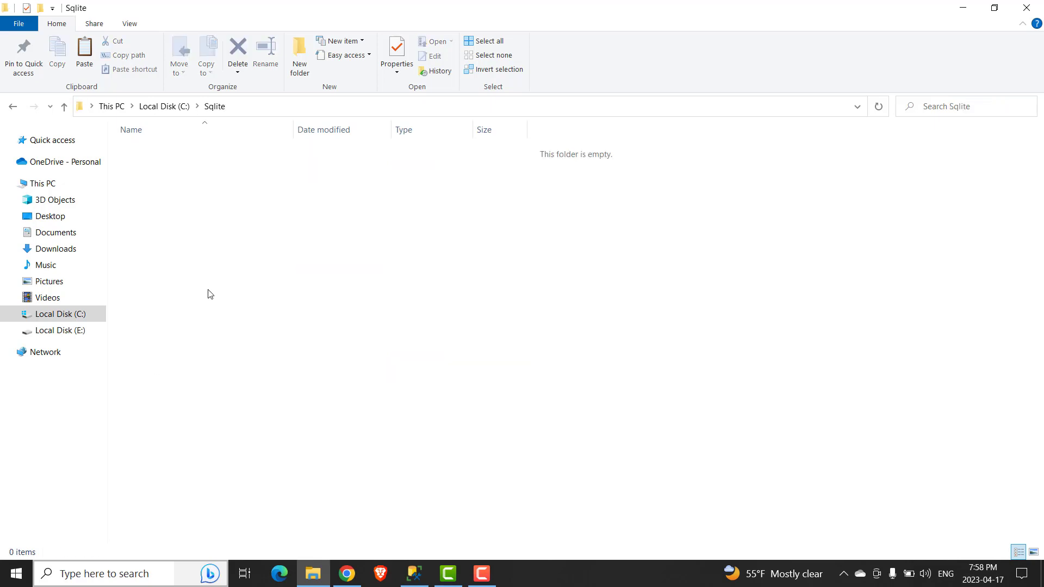
right_click(207, 293)
click(255, 386)
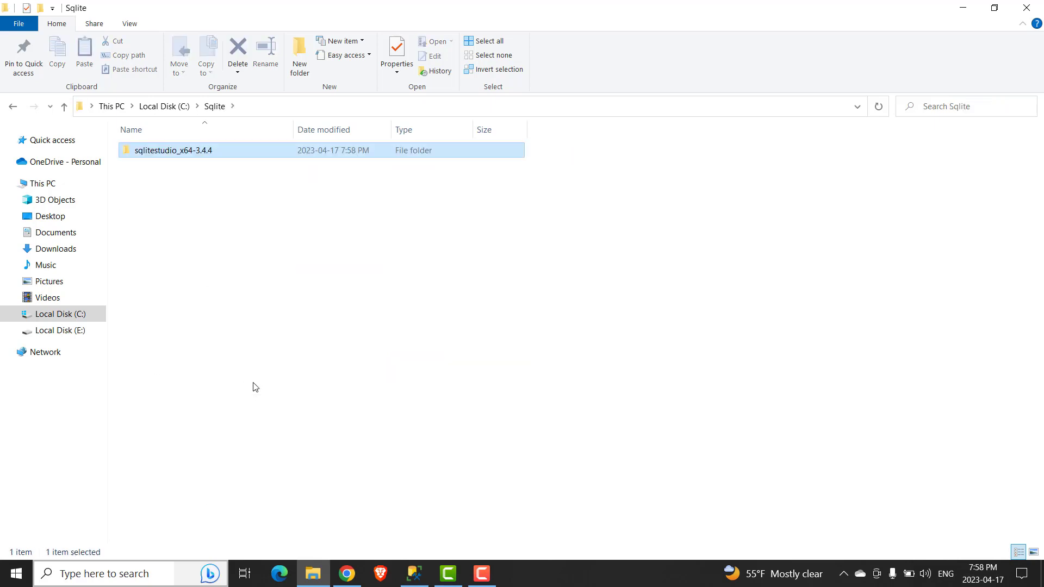
Step: Create a desktop shortcut for the SQLiteStudio application inside the sqlitestudio_x64-3.4.4\SQLiteStudio folder
double_click(164, 158)
double_click(163, 157)
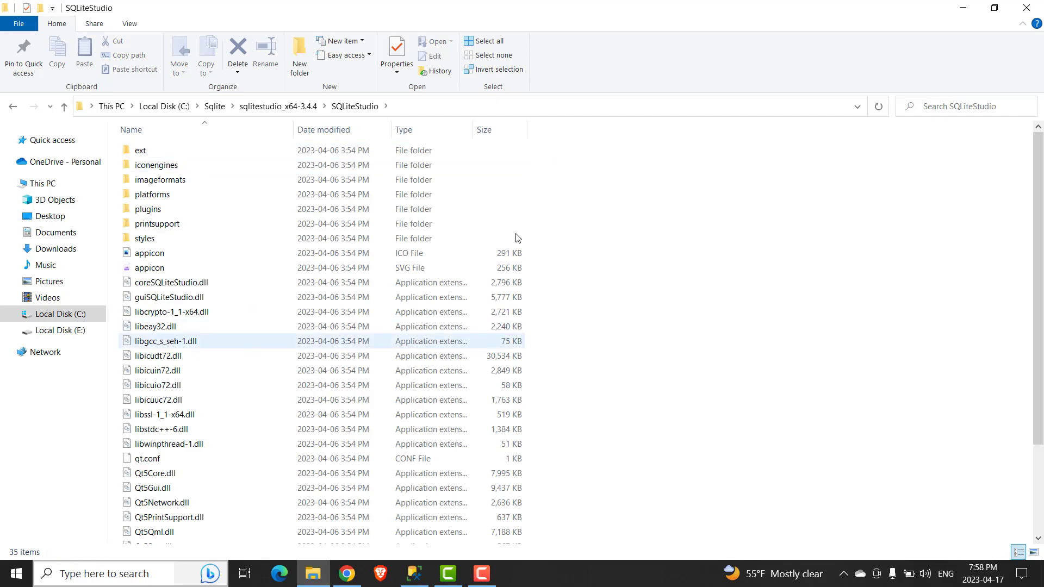
scroll(1039, 326, down, 3)
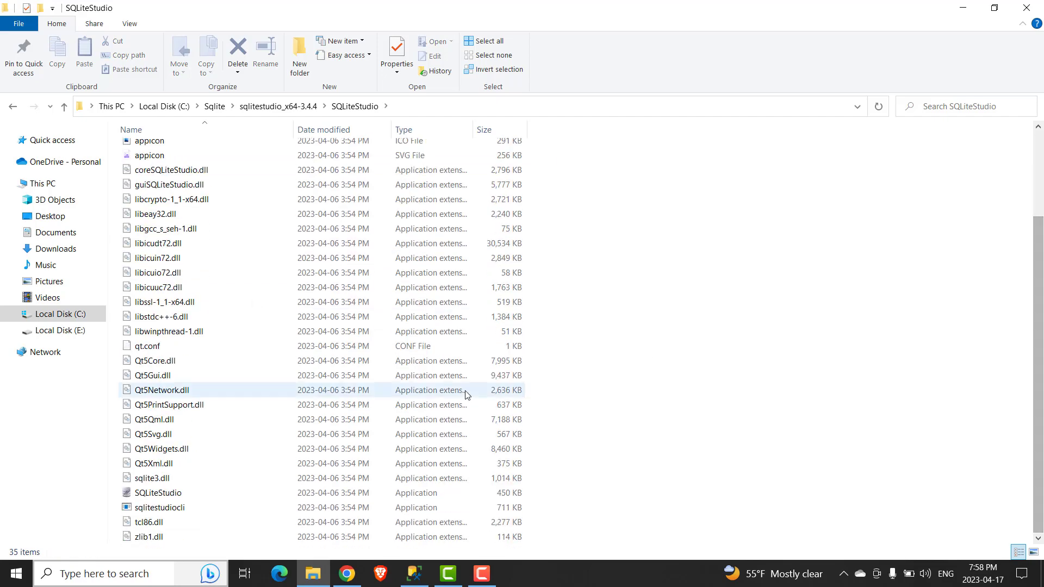
click(174, 499)
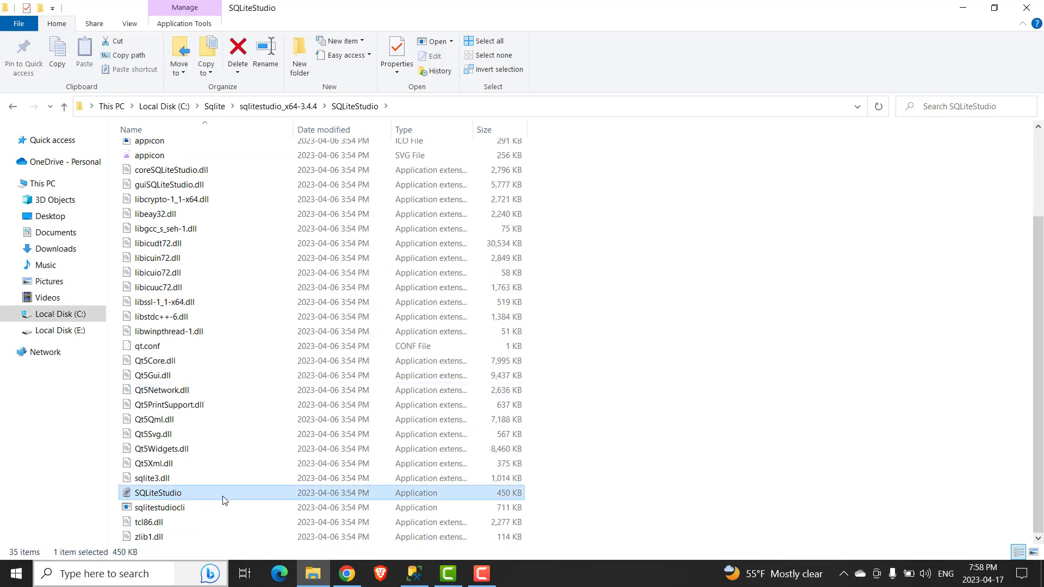
right_click(224, 497)
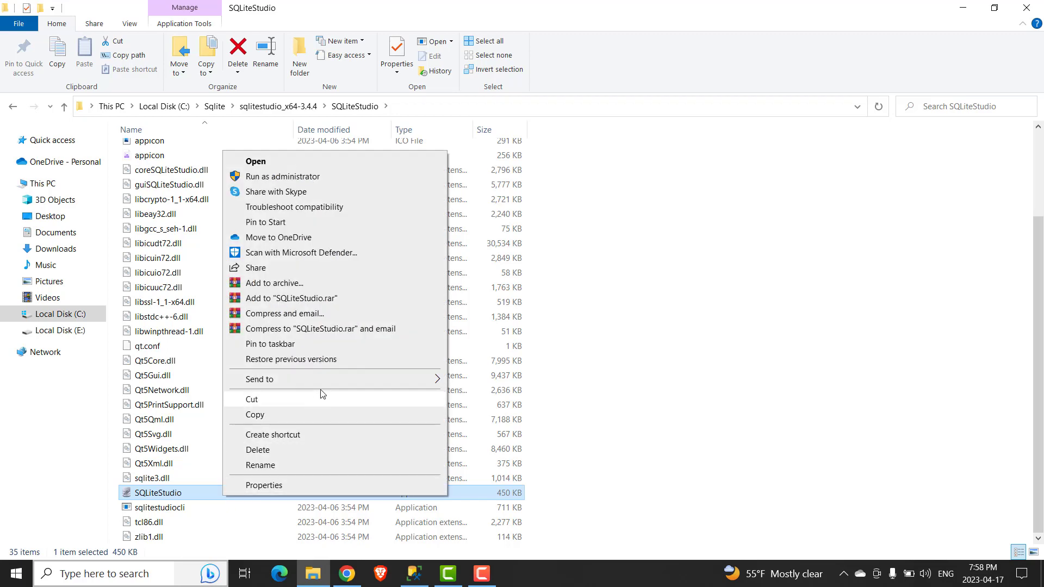
mouse_move(333, 385)
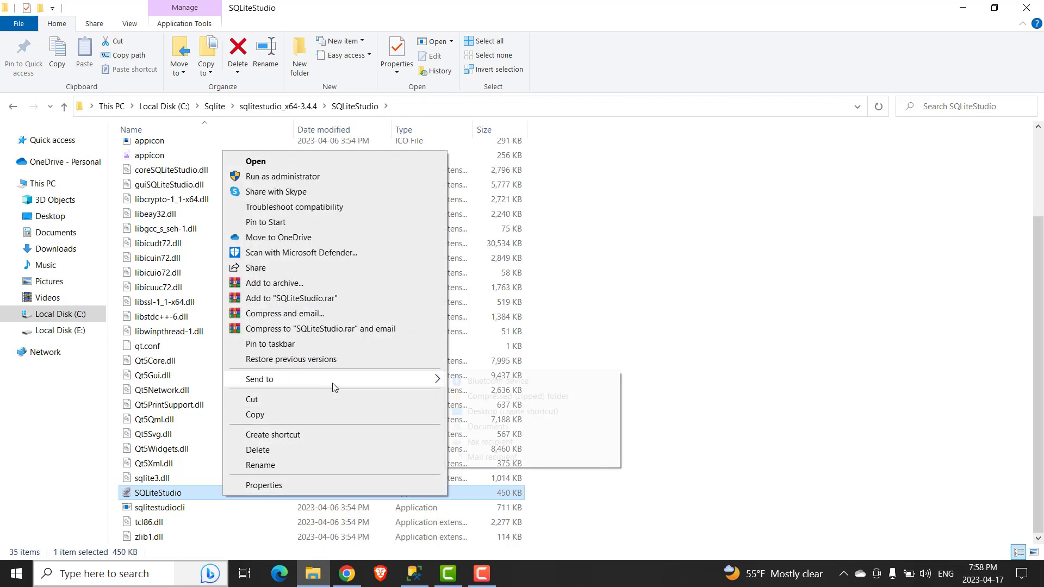
click(493, 412)
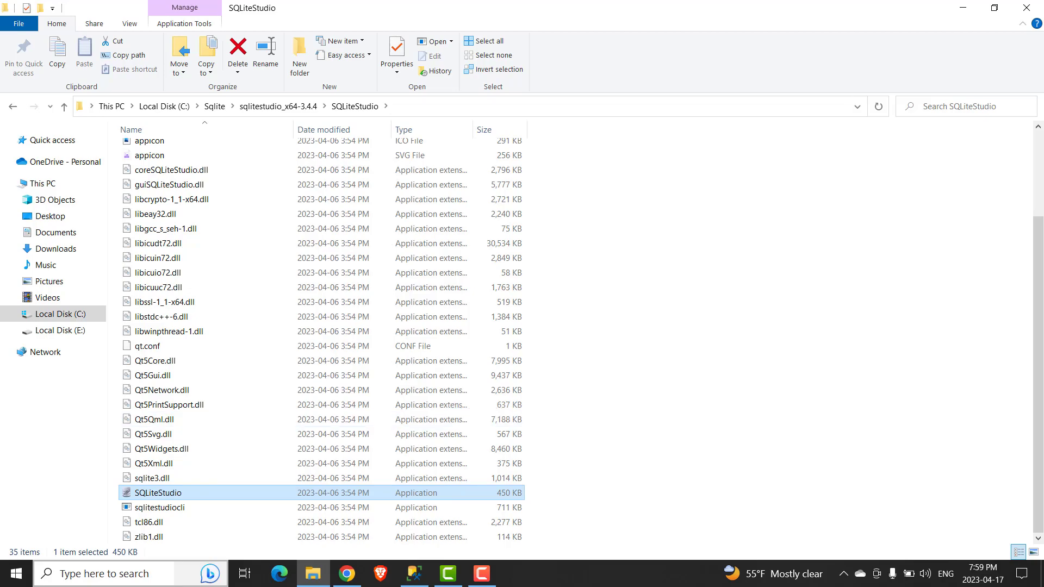
Step: Return to the desktop, clearing the open windows, and launch SQLiteStudio from its shortcut
click(1020, 9)
click(965, 10)
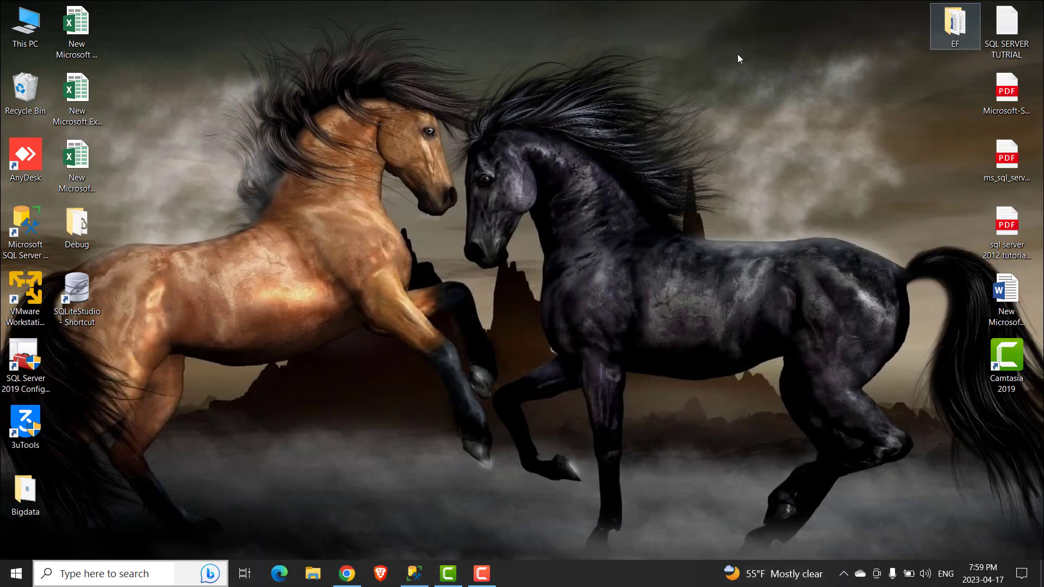
right_click(552, 110)
click(594, 155)
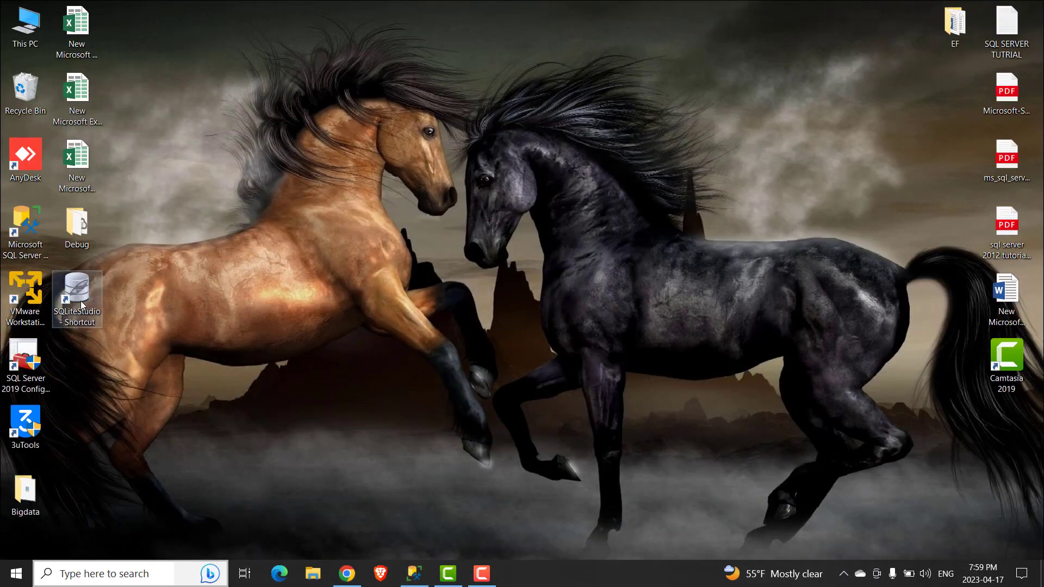
double_click(82, 279)
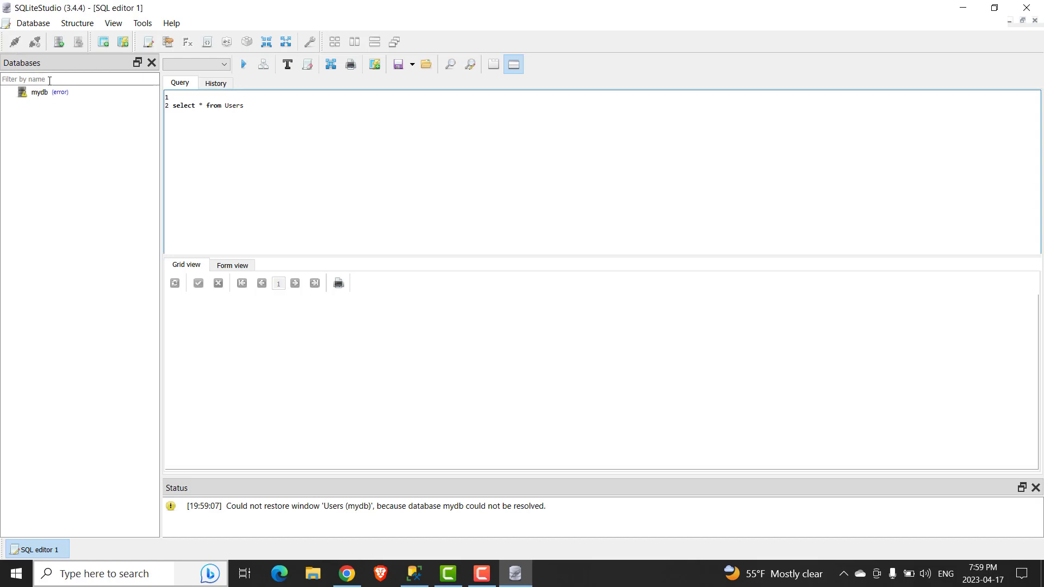
Step: Add a permanent SQLite 3 database named newDB, with its file stored as newDB on Local Disk (E:)
click(59, 44)
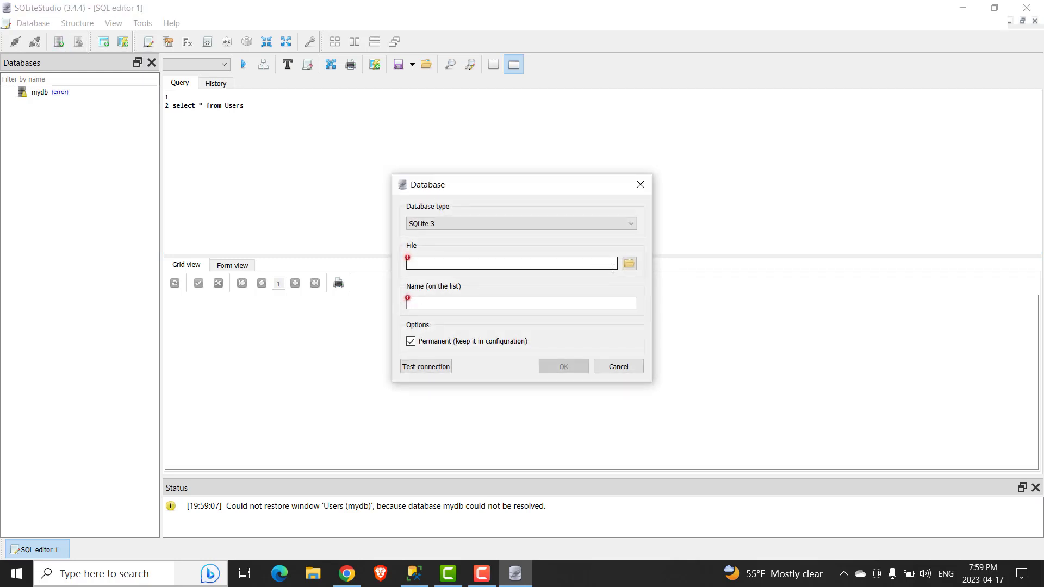
click(629, 264)
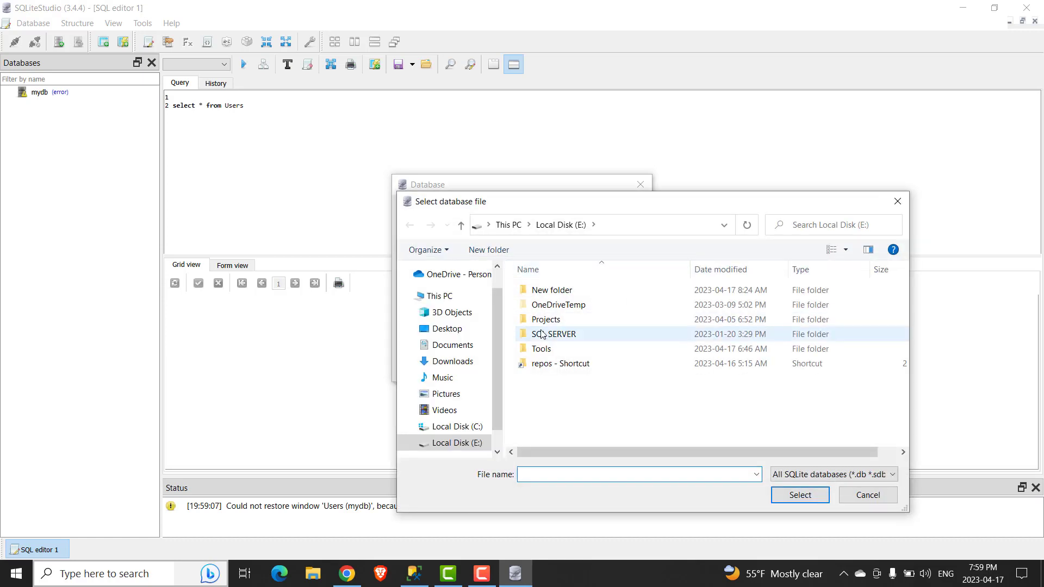
scroll(451, 326, down, 1)
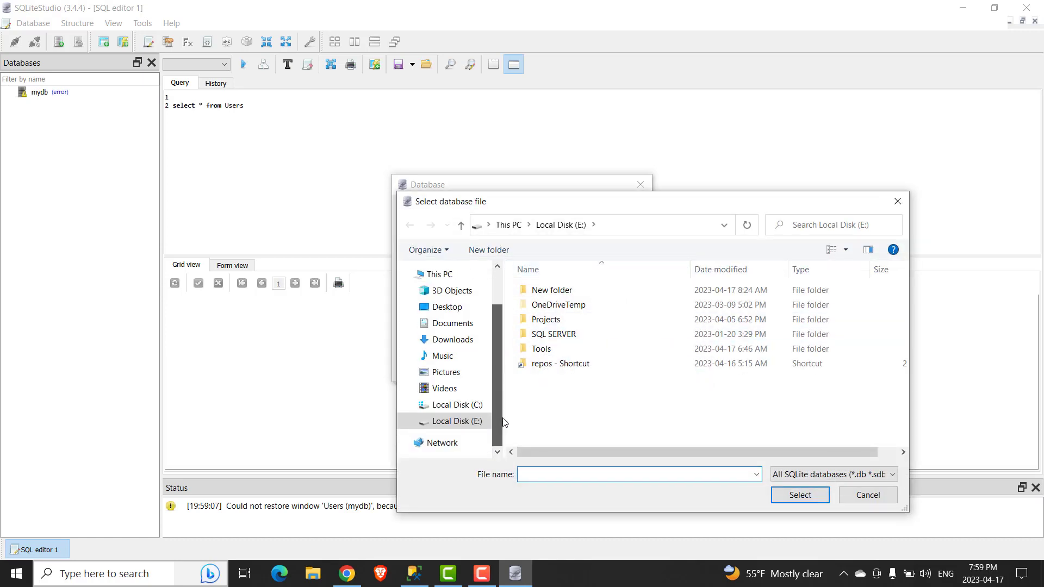
click(438, 275)
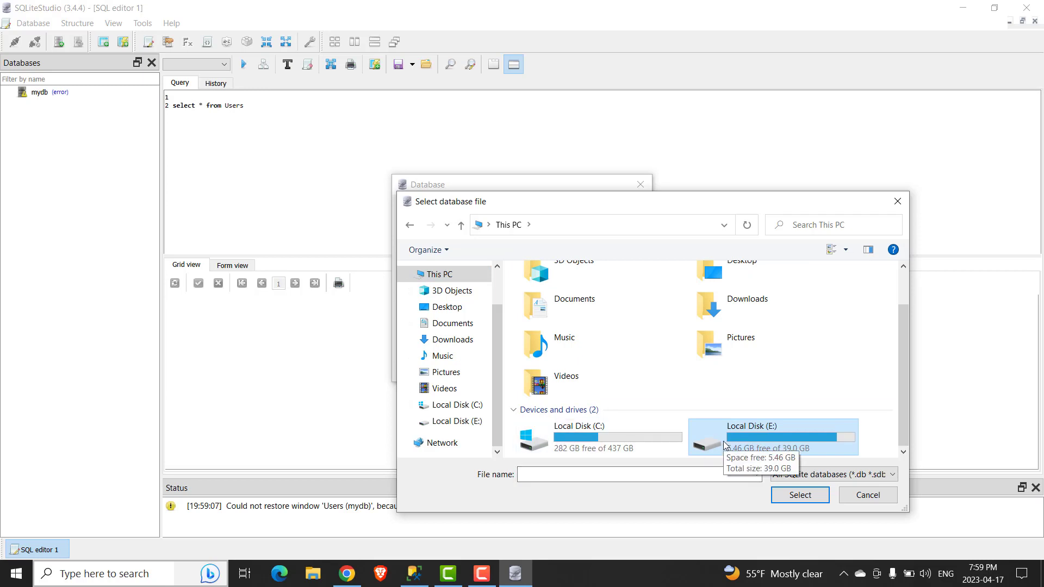
click(658, 473)
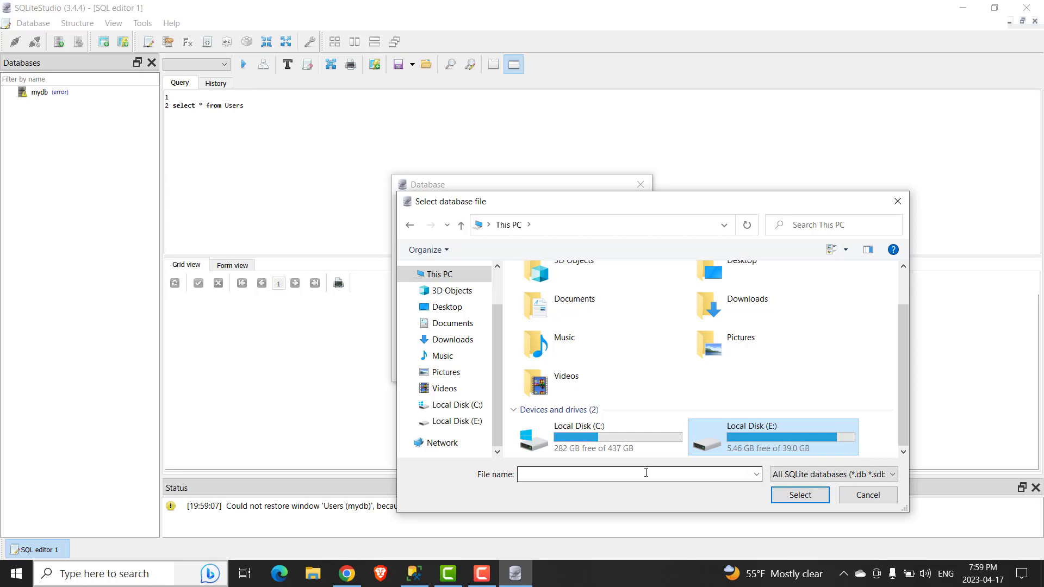
double_click(726, 446)
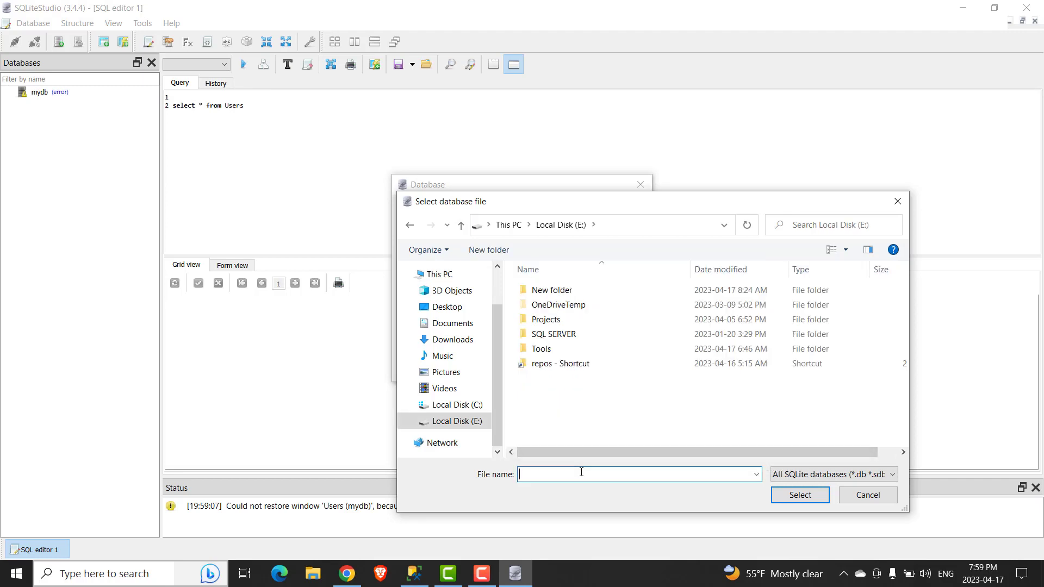
text(neD)
click(794, 495)
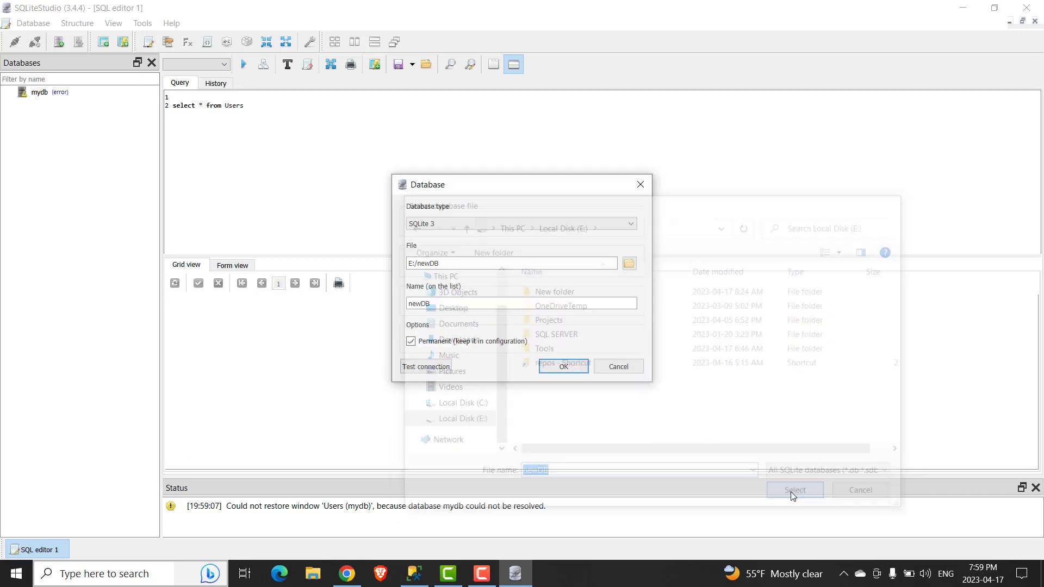
click(569, 365)
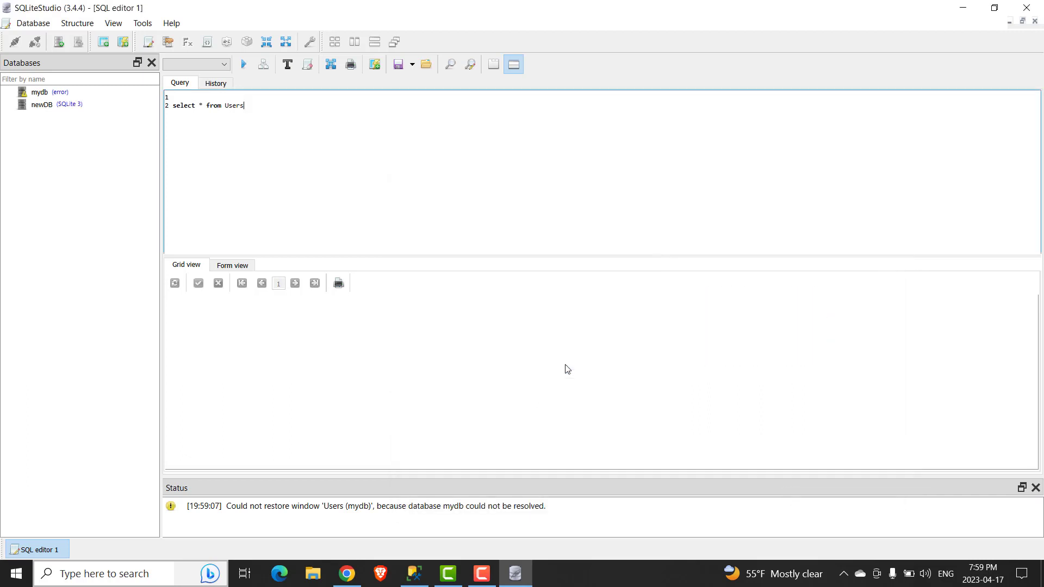
Step: Try to create a table in the newDB database
click(50, 104)
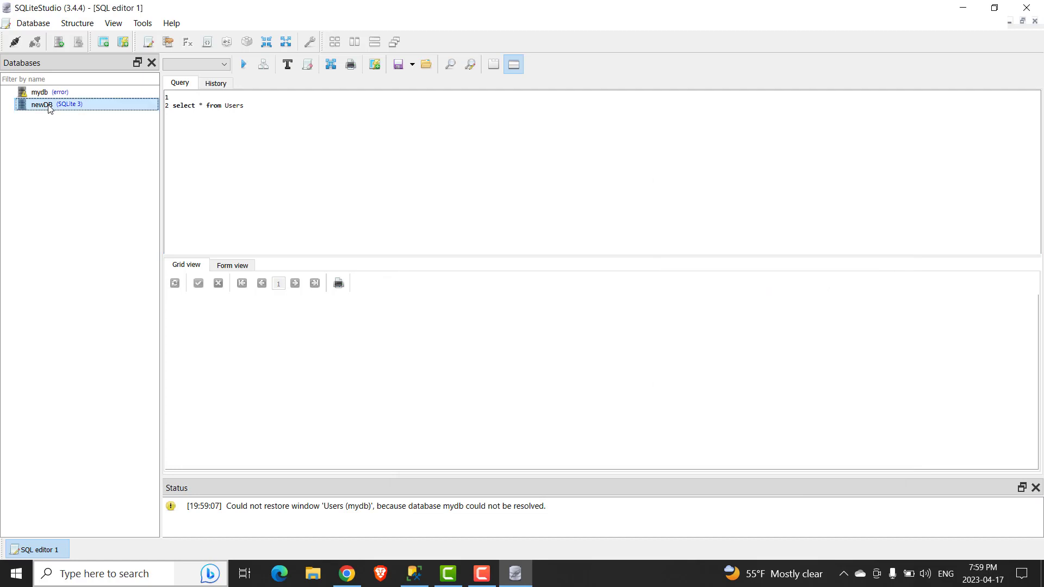
click(103, 42)
right_click(77, 105)
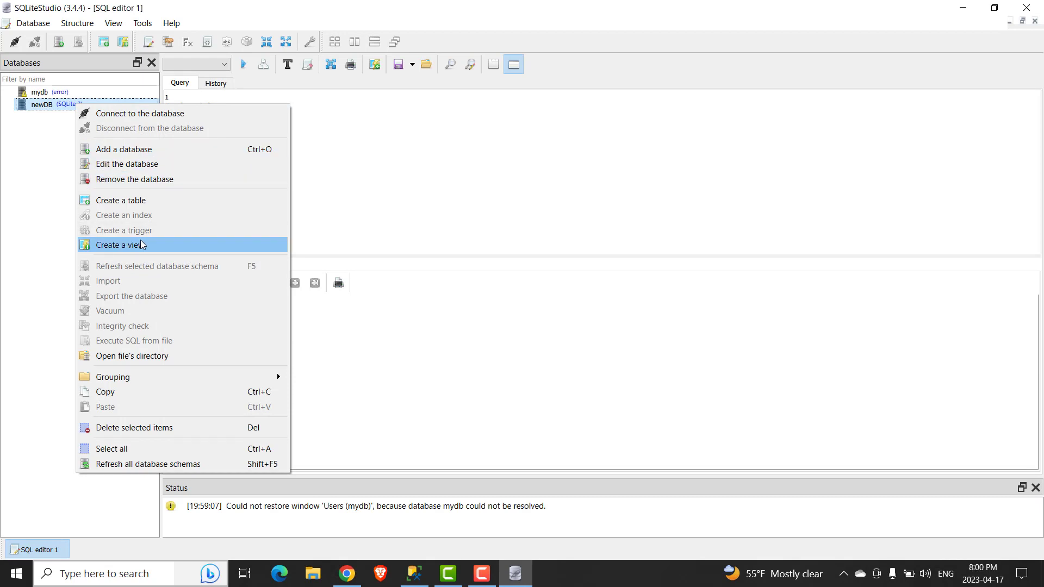
click(131, 201)
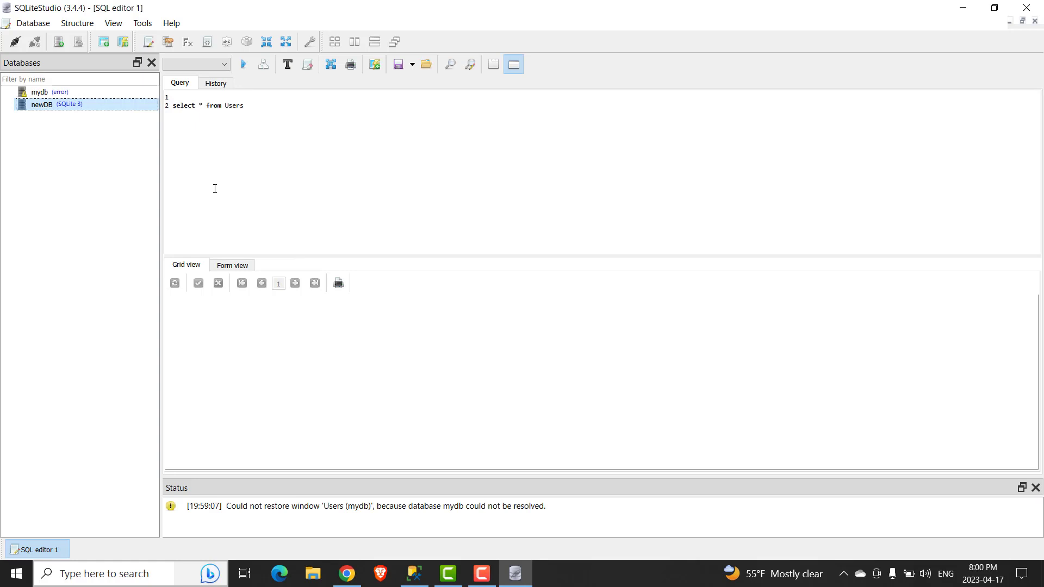
Step: Delete the mydb database from the database list and confirm its removal
right_click(59, 94)
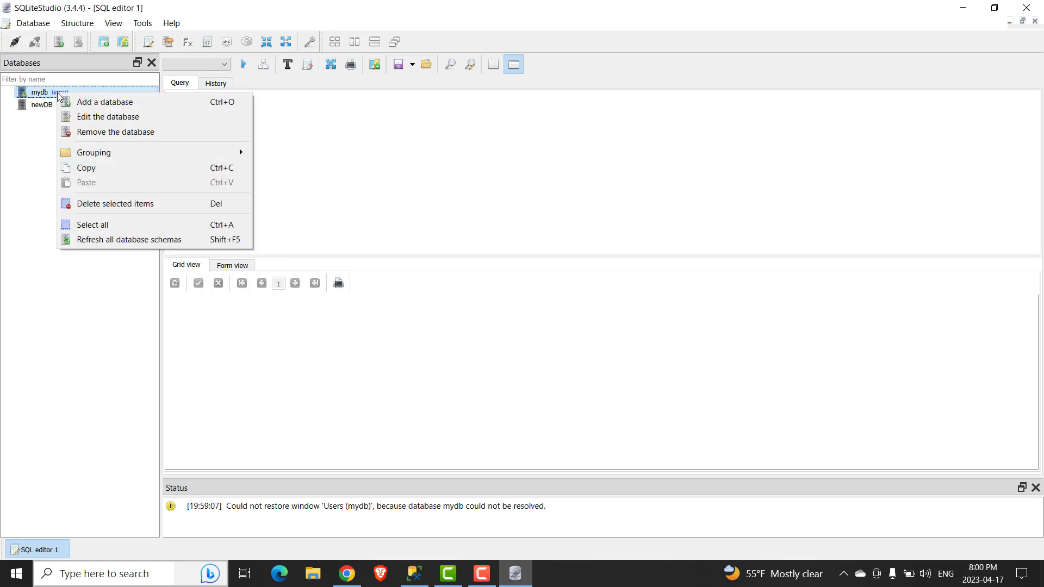
click(104, 204)
click(553, 309)
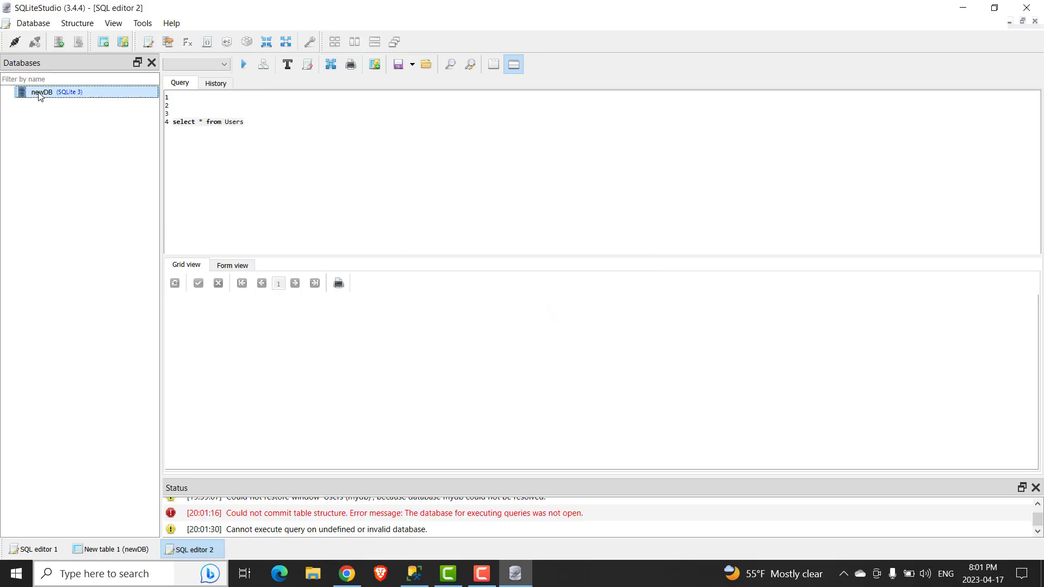
Step: Connect to the newDB database and start a new table named Users in it
right_click(34, 93)
click(42, 99)
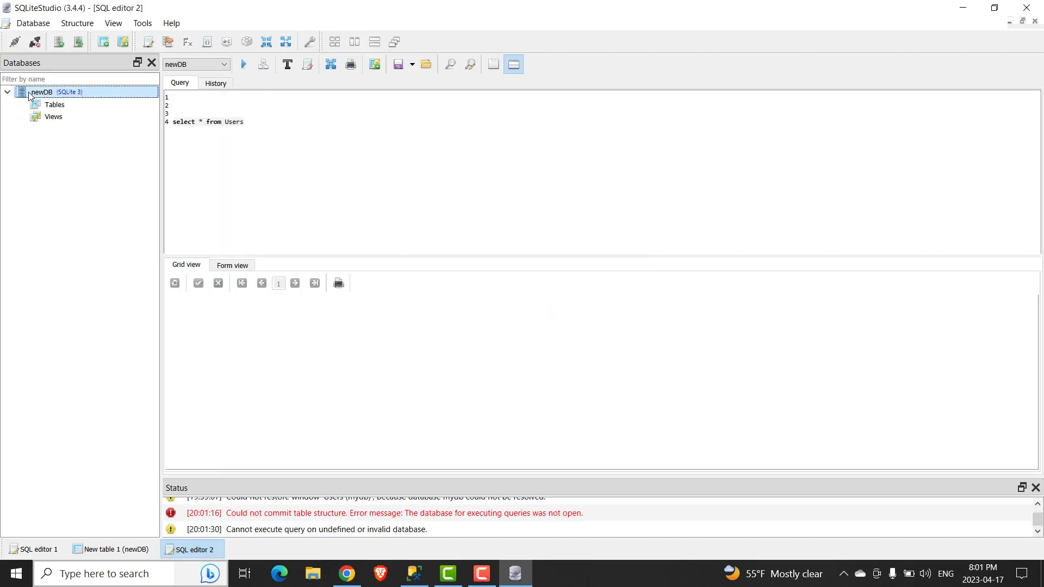
click(44, 108)
right_click(44, 110)
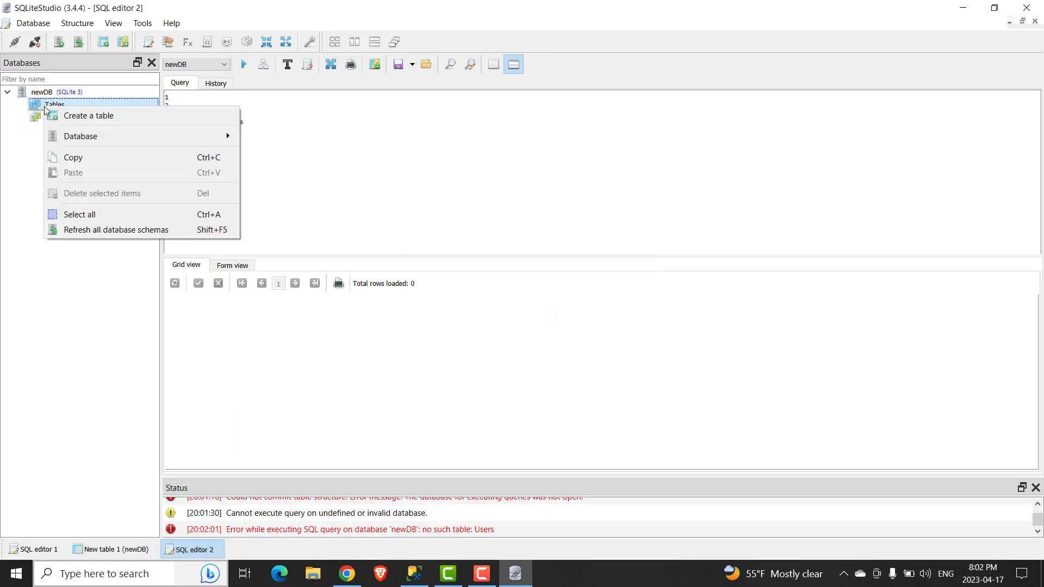
click(85, 118)
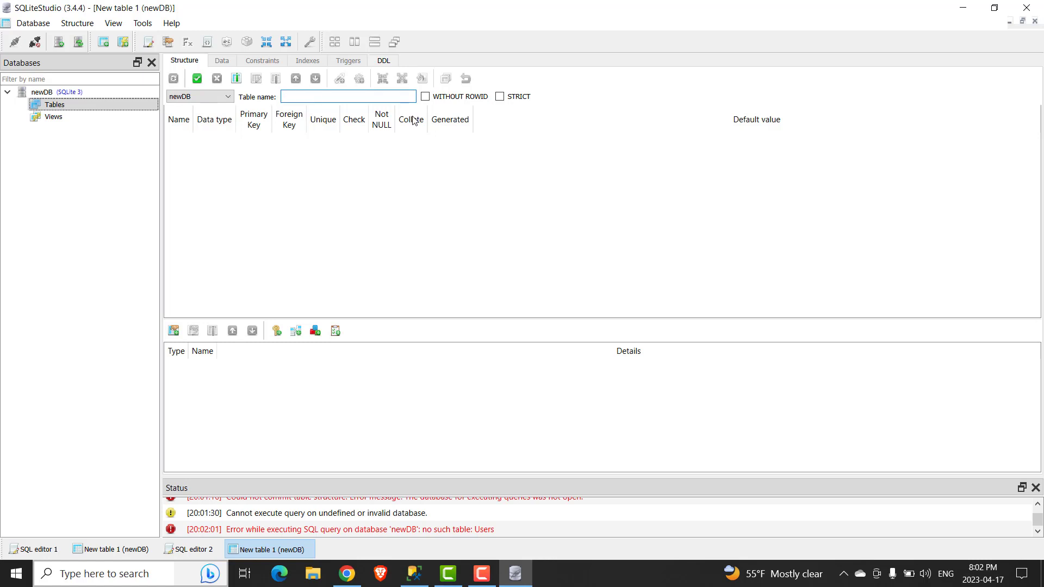
text(Users)
Step: Add an ID column of type INTEGER as the primary key of the Users table
click(236, 78)
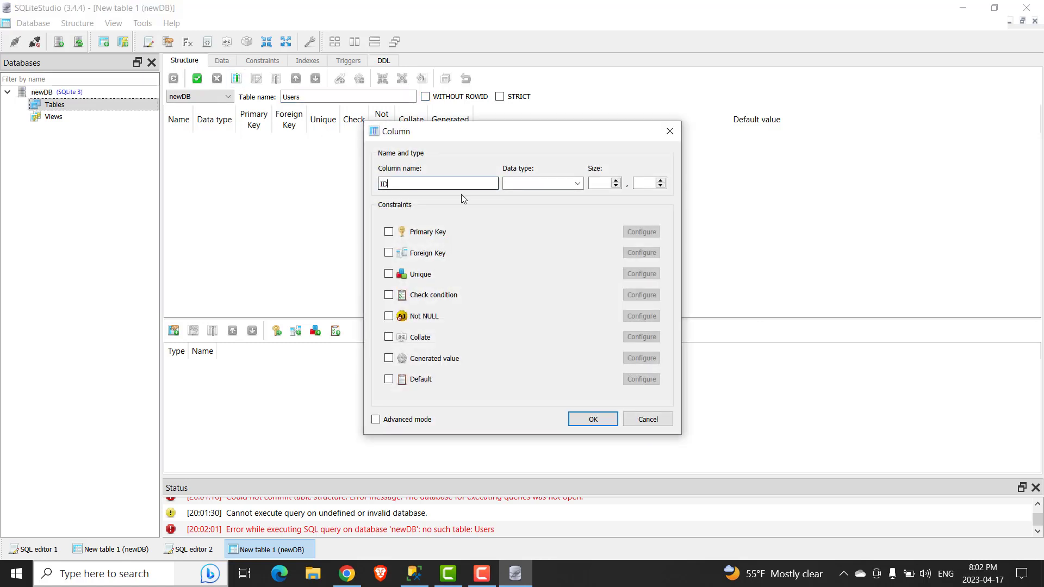
click(578, 186)
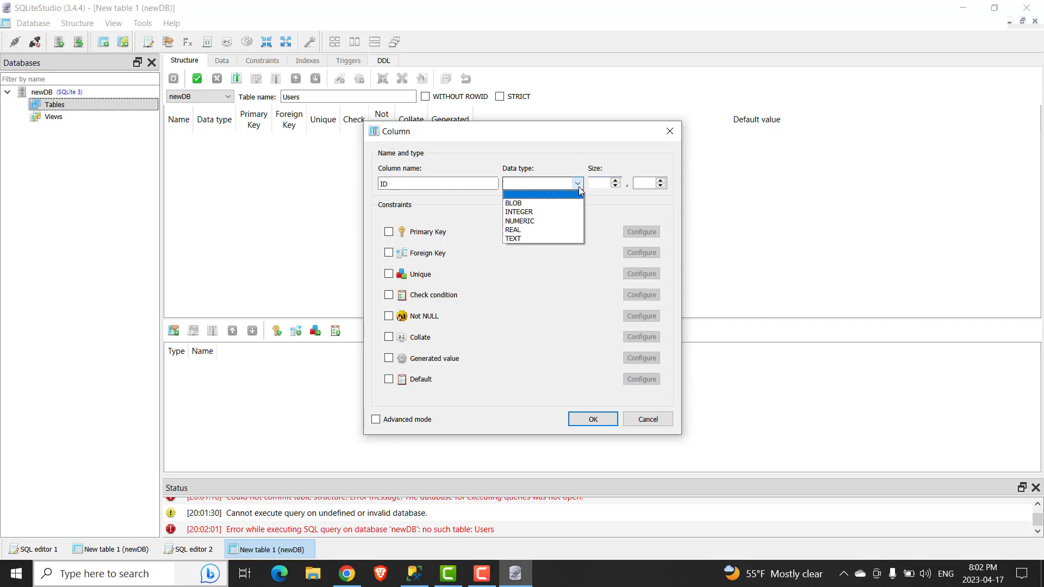
click(531, 213)
click(424, 234)
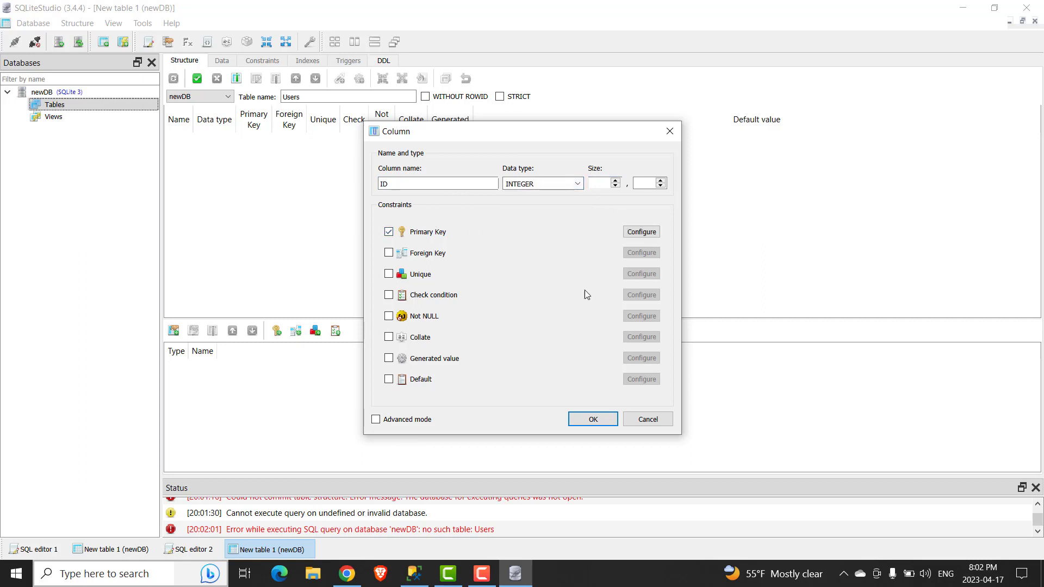
click(591, 418)
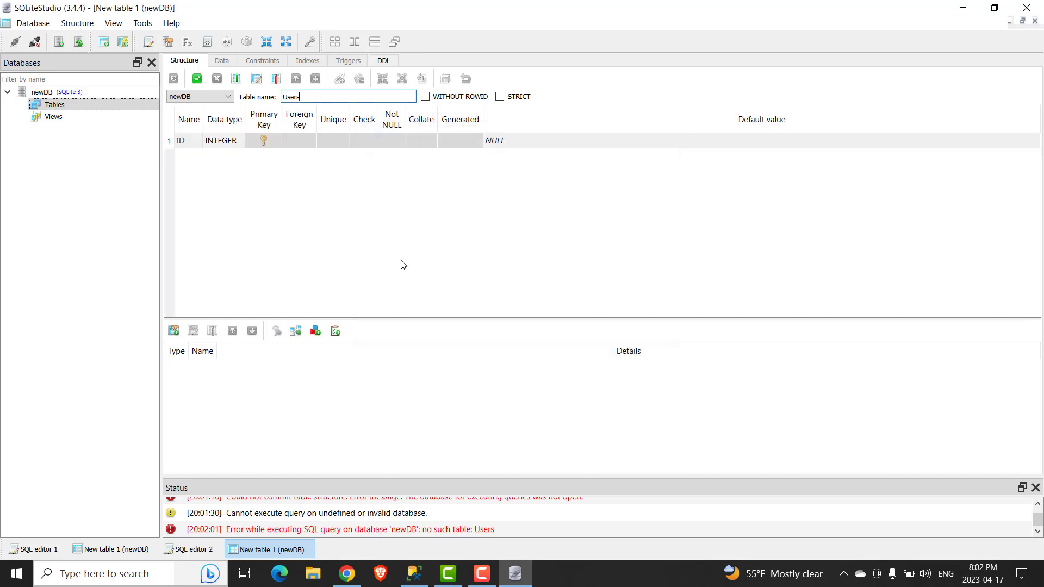
Step: Add a column called Name of type TEXT to the Users table
click(238, 80)
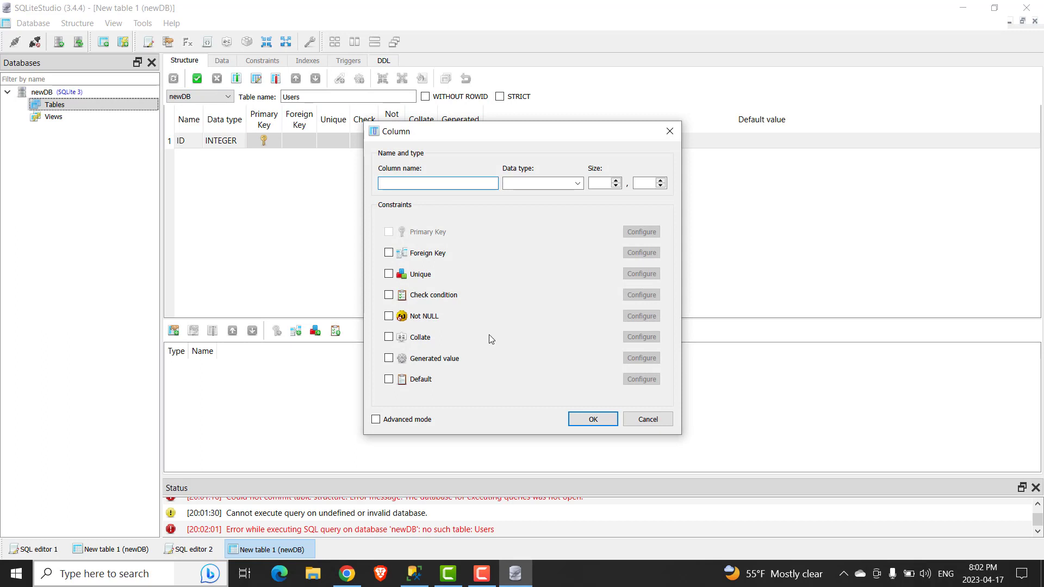
click(476, 187)
text(Name)
click(578, 183)
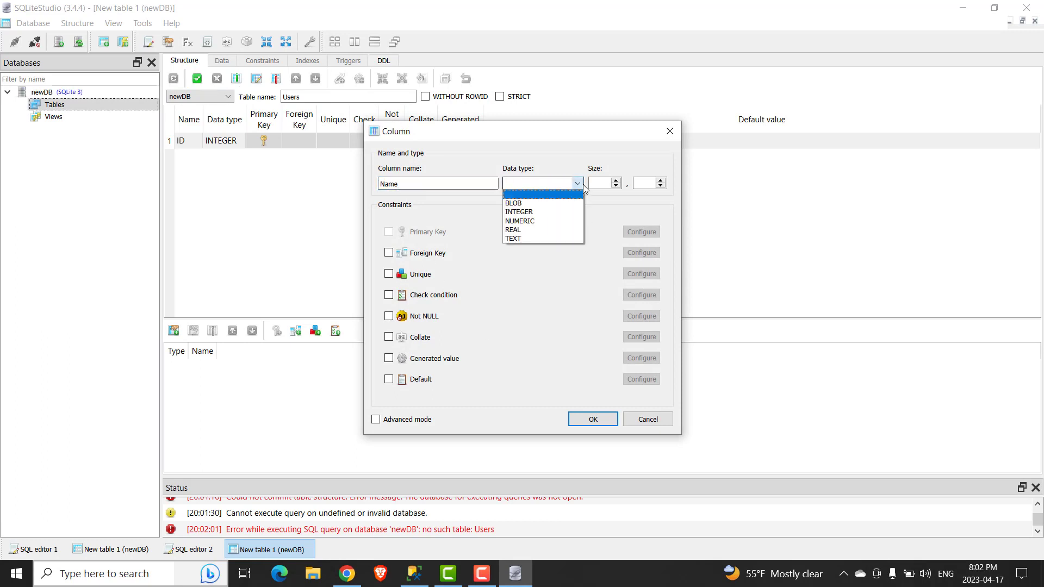
click(521, 238)
click(593, 418)
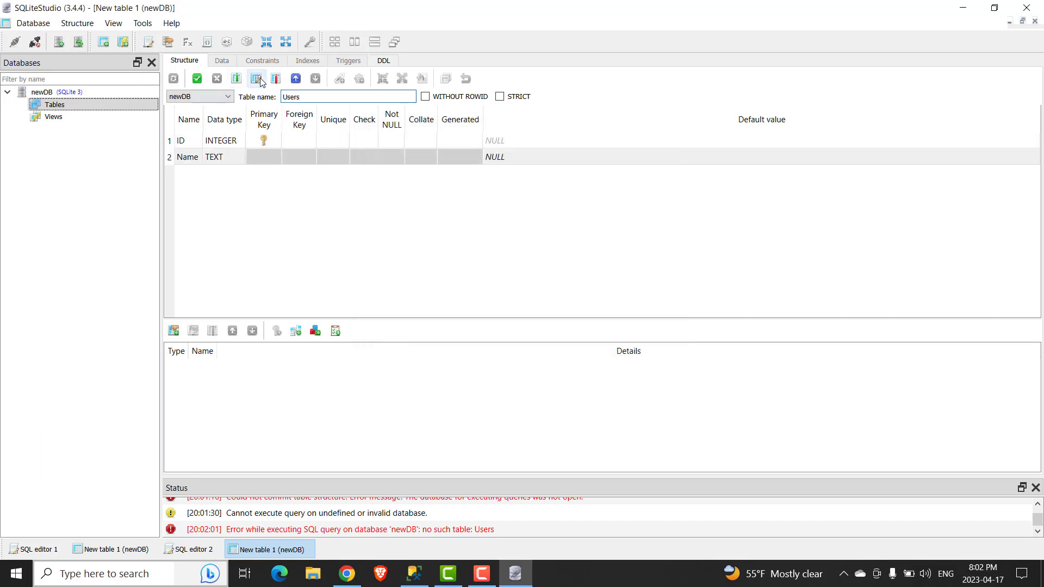
Step: Add an Age column of type INTEGER and commit the Users table structure to newDB
click(236, 78)
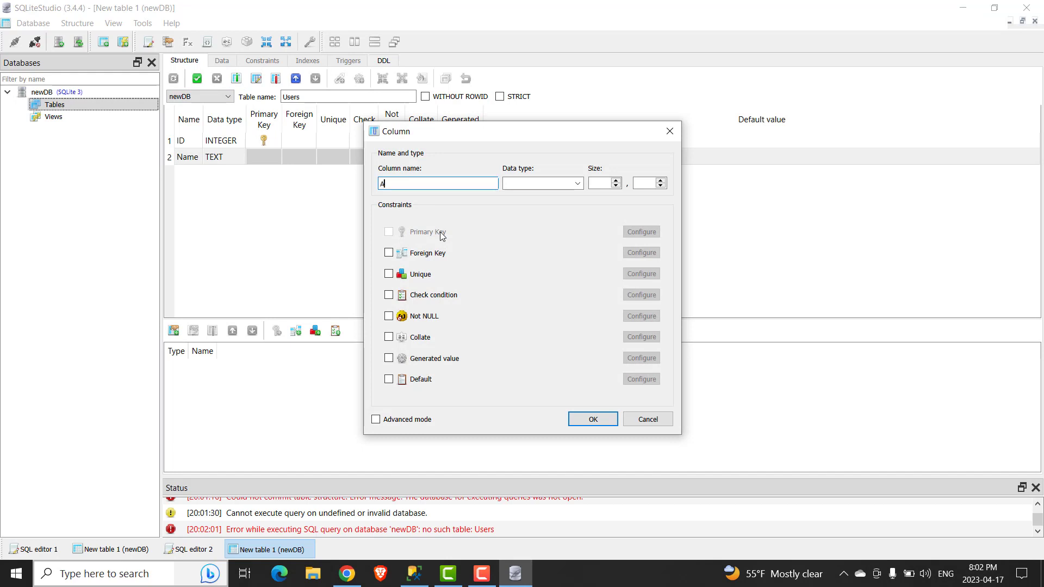
click(544, 184)
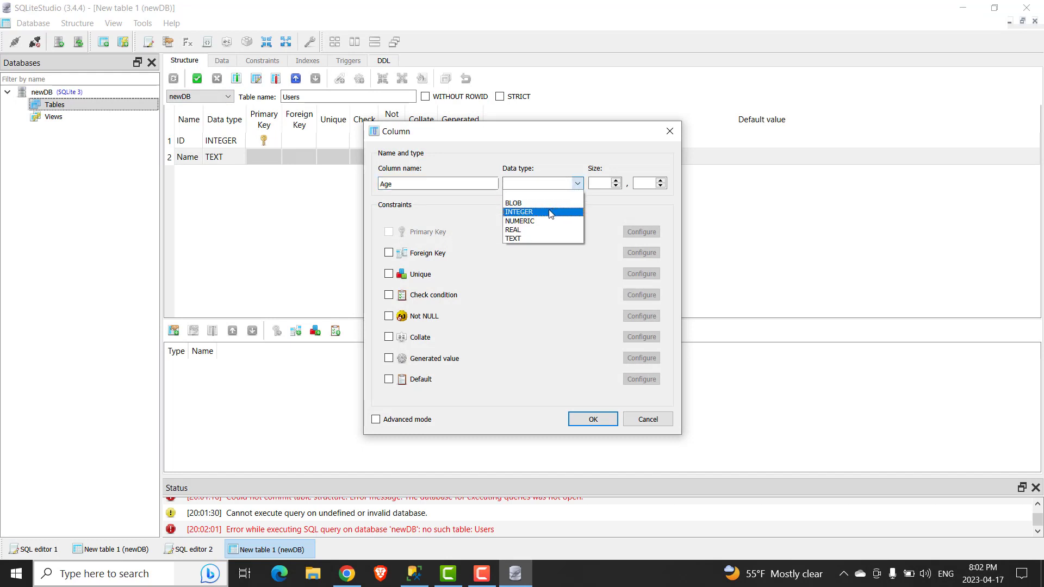
click(550, 212)
click(595, 419)
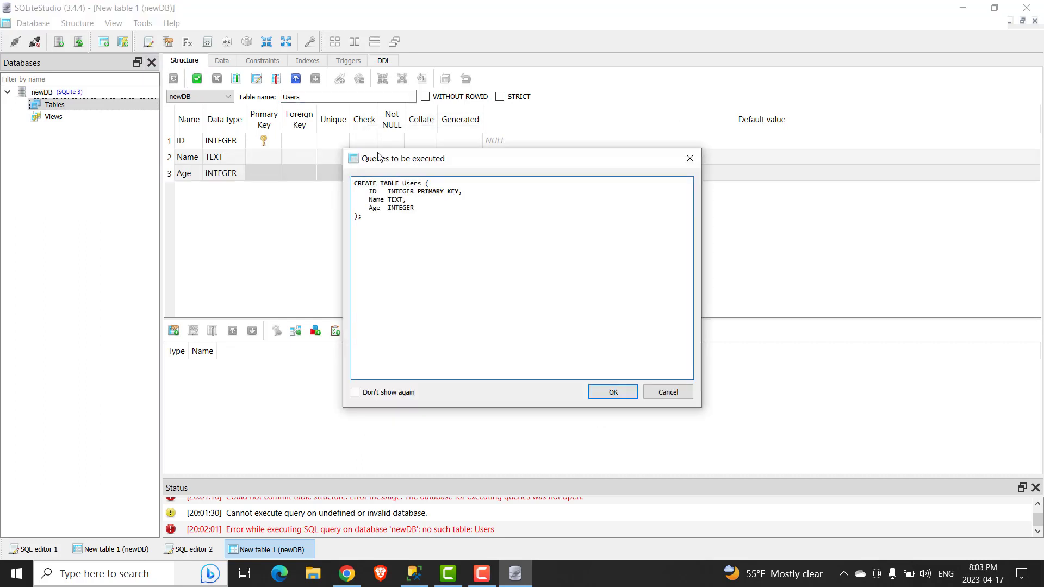
click(620, 392)
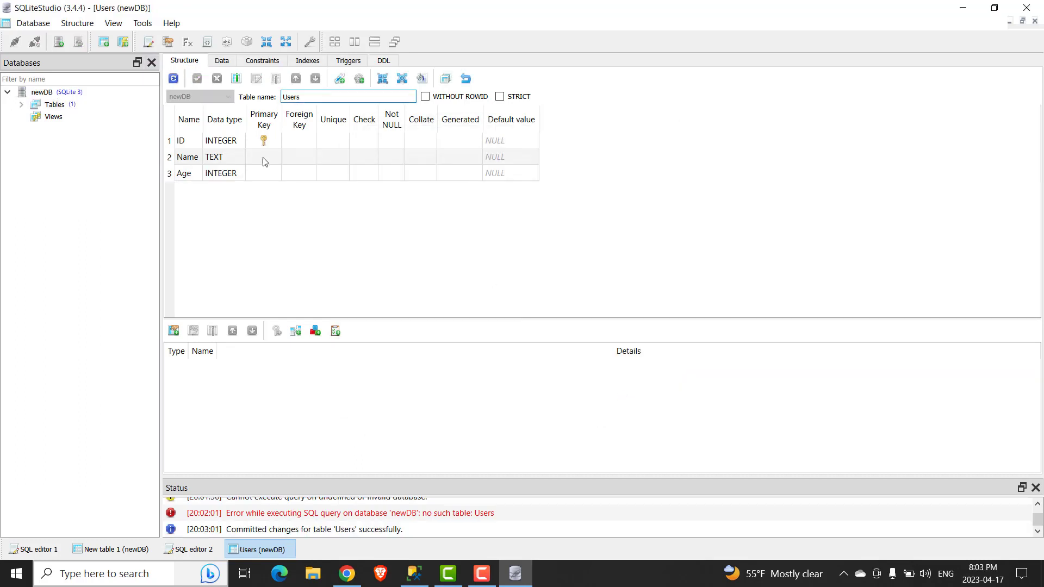
Step: Expand the tables of newDB and the contents of the Users table in the database tree
click(21, 105)
click(50, 117)
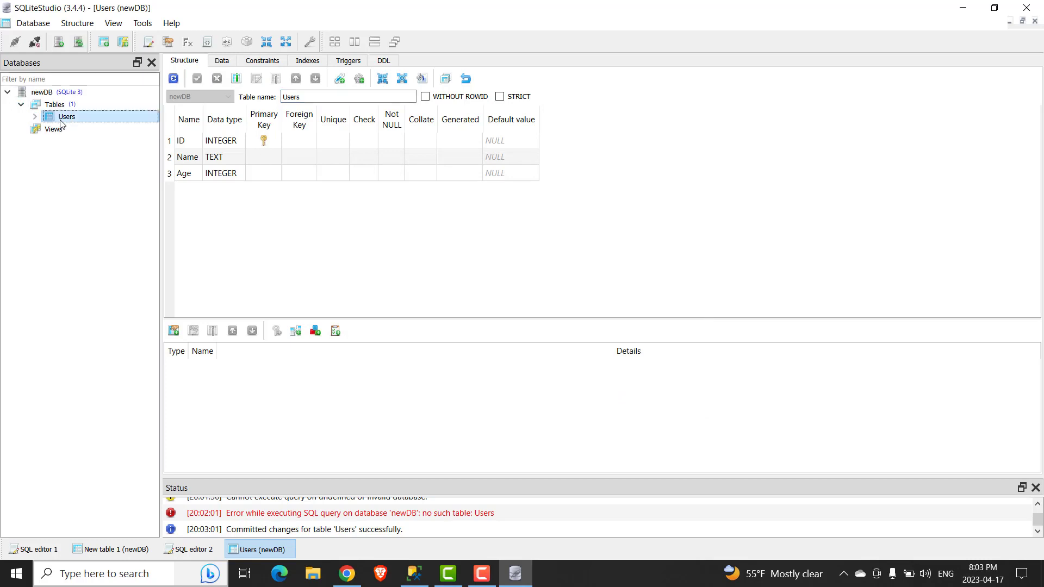
click(35, 117)
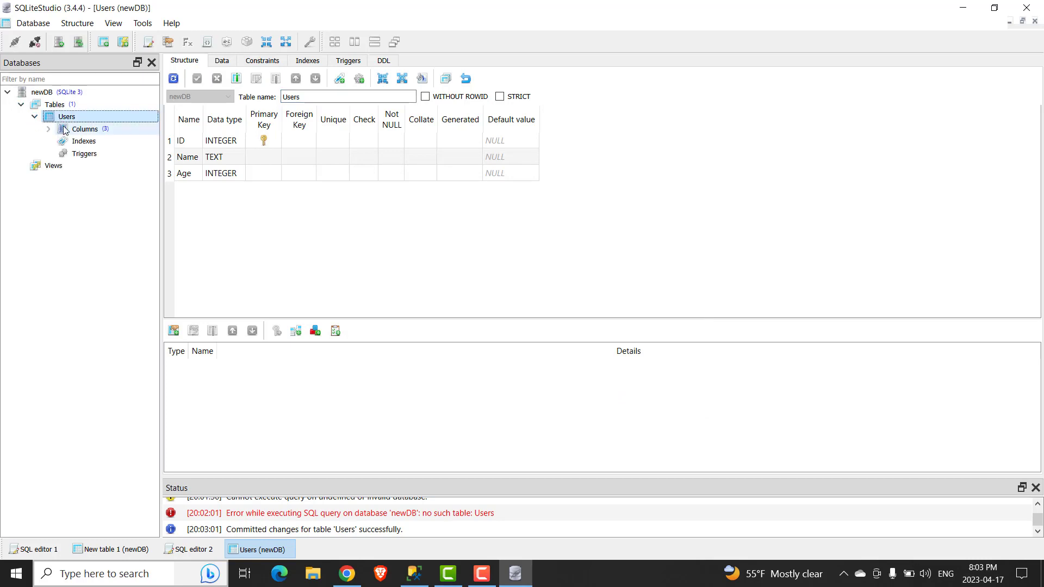
Step: Open a new SQL editor on newDB and run the query select * from Users
click(148, 42)
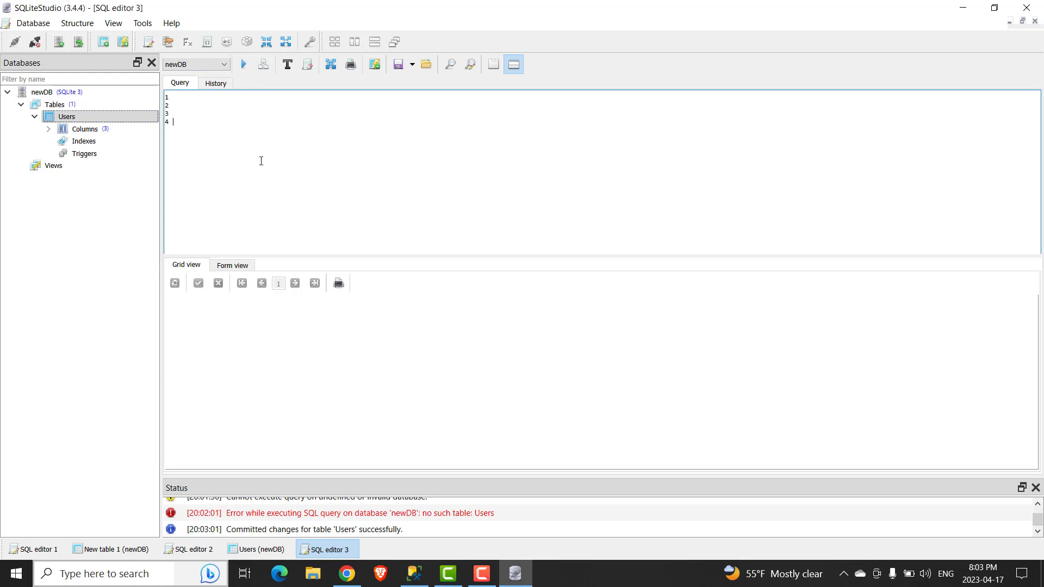
text(select * from Users)
click(246, 65)
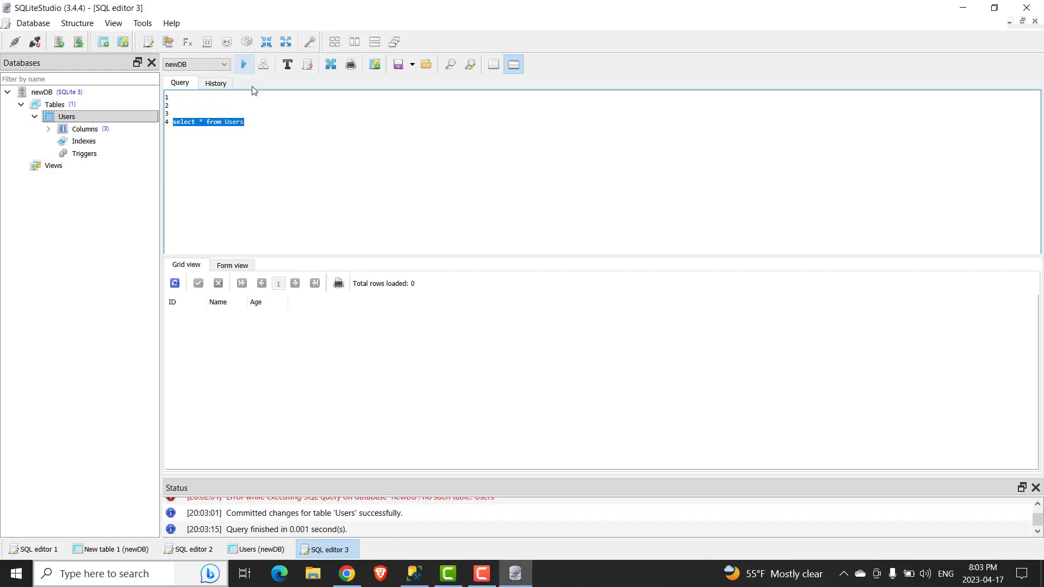
Step: Above the select query, write an insert into Users with the values ID 1, a first name and age 25
click(205, 111)
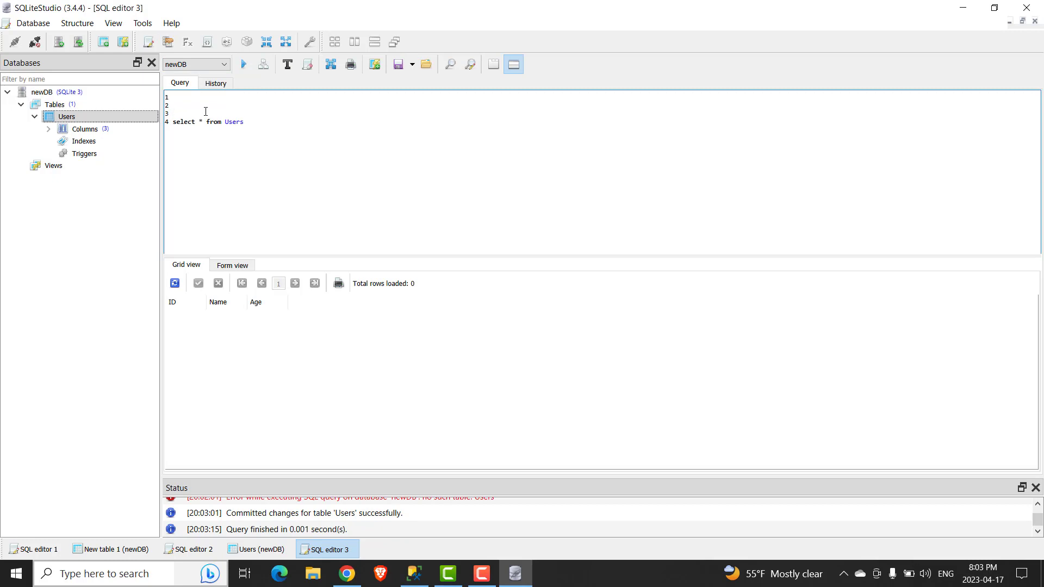
key(Return)
key(Return)
text(insert int)
text(o Users)
text( values())
text(1,'')
key(Left)
text(Ahmed')
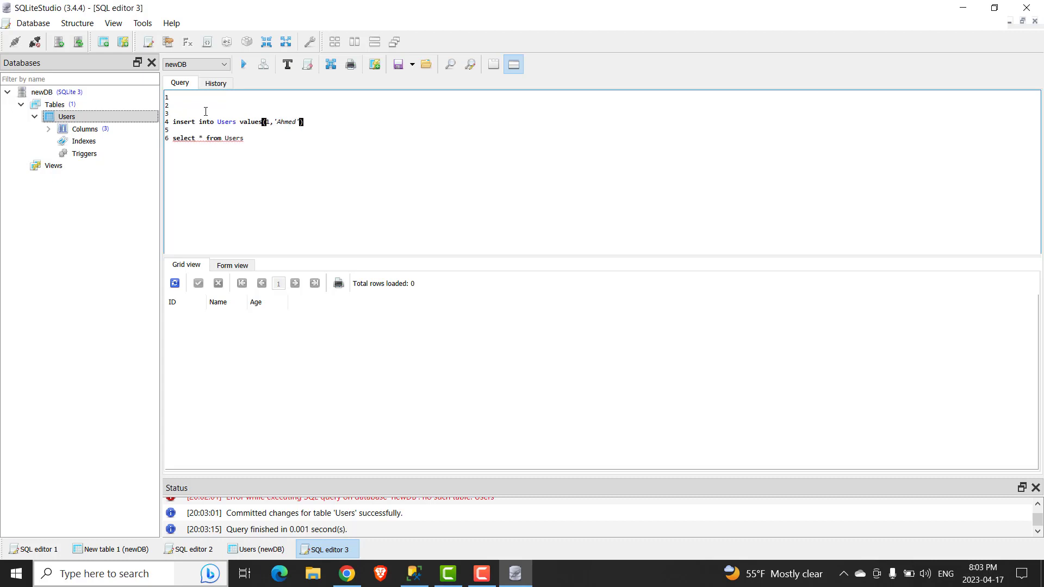
text(,25)
Step: Run only the insert statement, and query all rows of Users with the select statement
drag(318, 122, 173, 122)
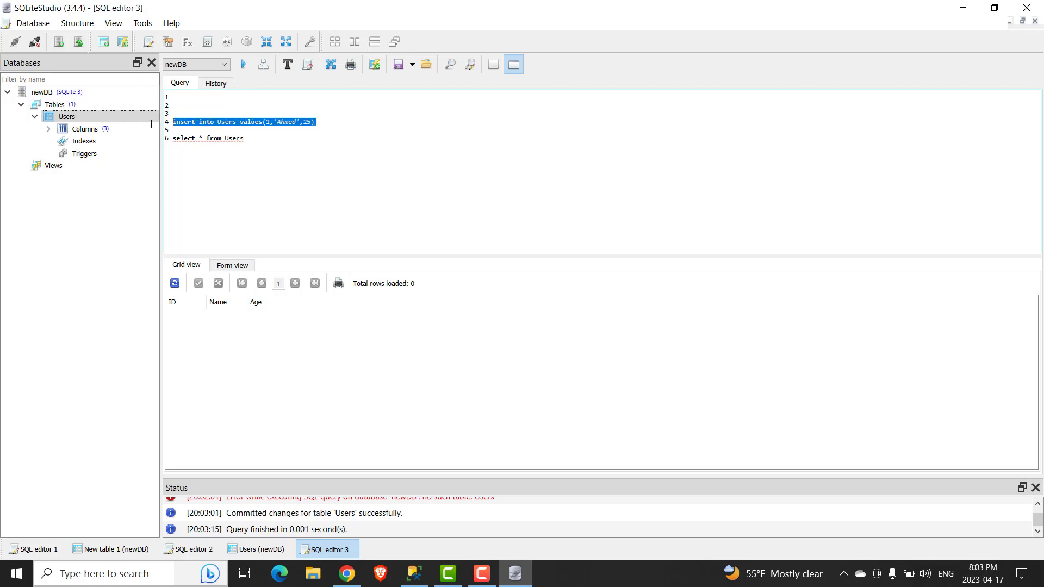
click(246, 65)
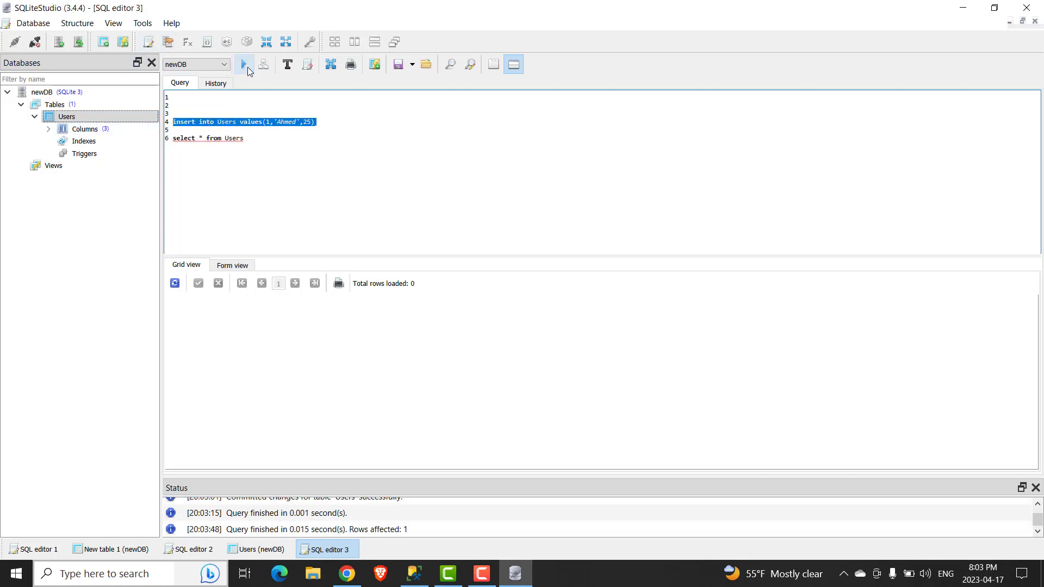
drag(259, 138, 163, 139)
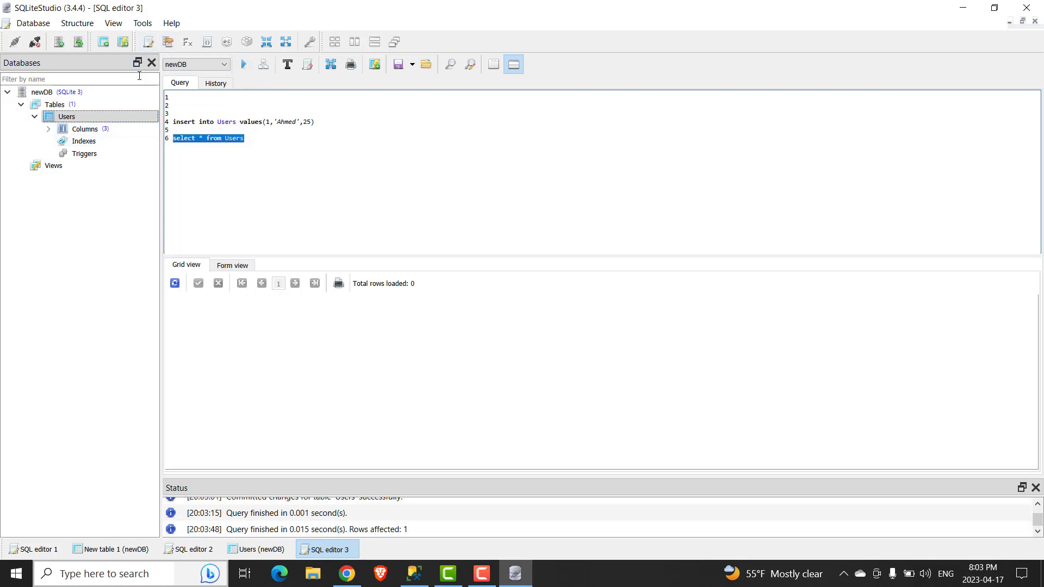
click(243, 67)
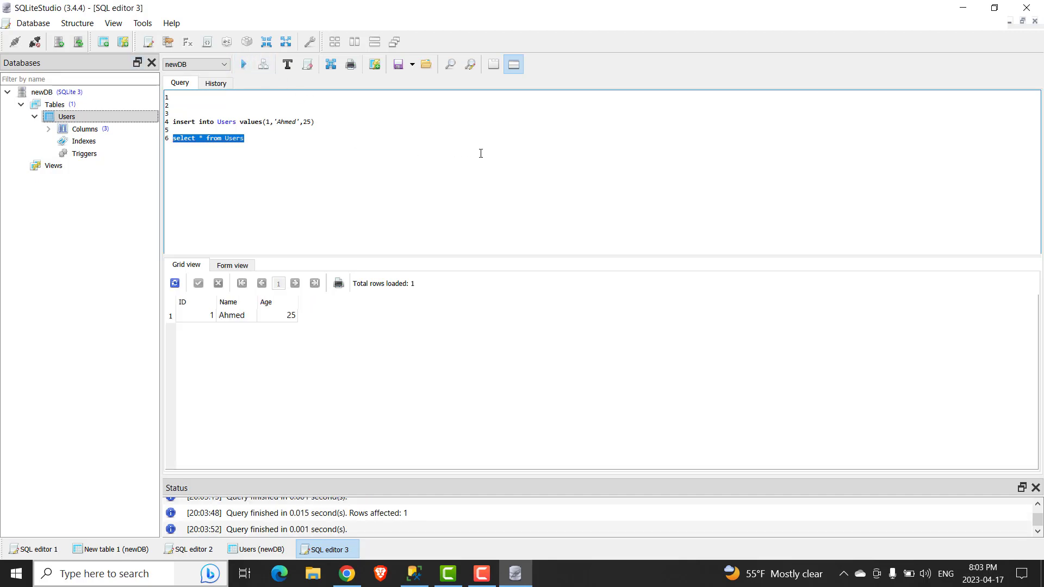
Step: Change the insert statement to another first name and age 23, and try to run it with ID 1
double_click(292, 123)
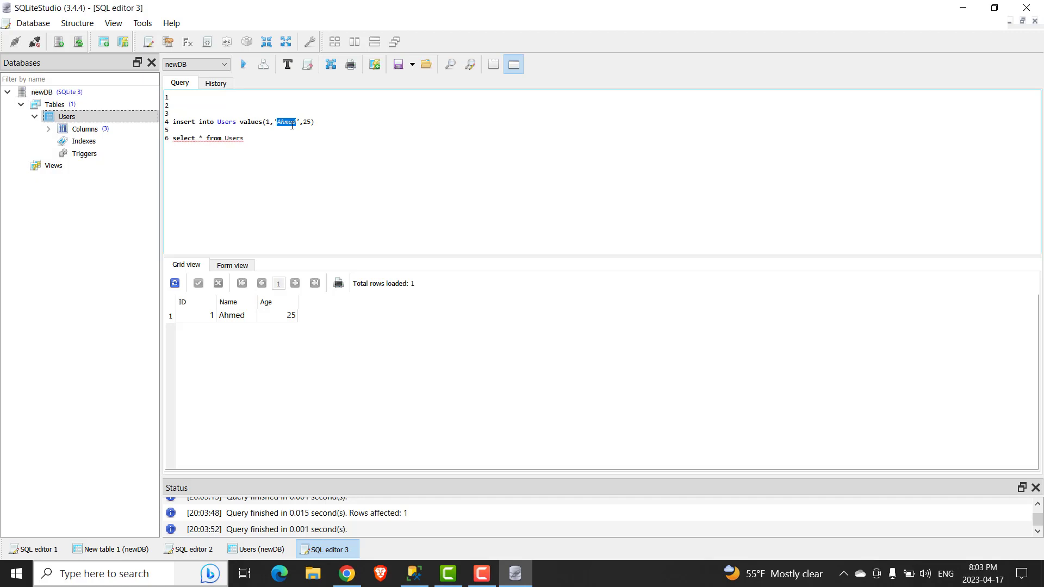
text(azad)
double_click(304, 122)
text(23)
drag(319, 122, 173, 122)
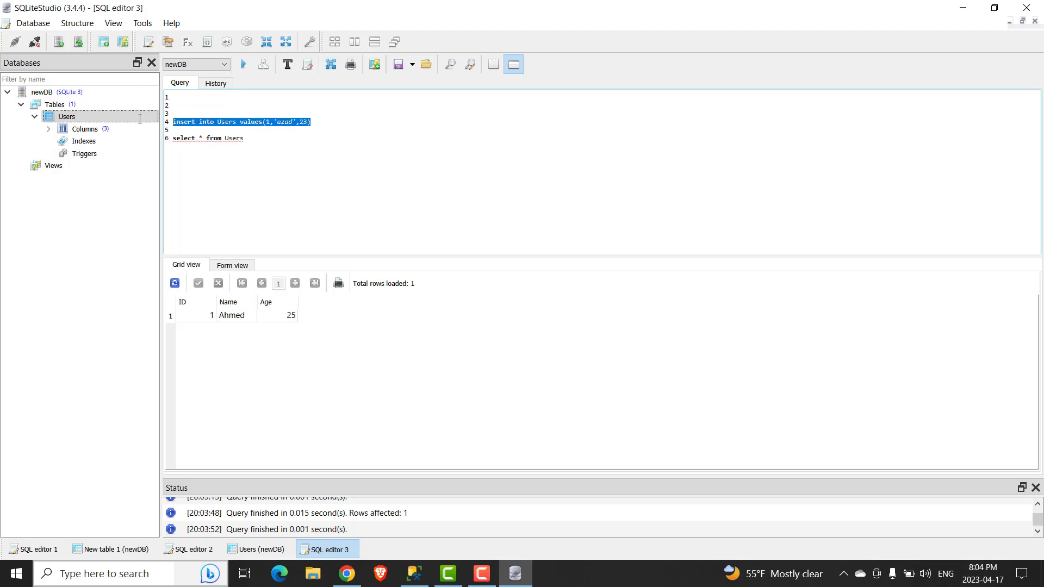
click(243, 65)
Step: Rerun only select * from Users to check the table's rows
click(244, 138)
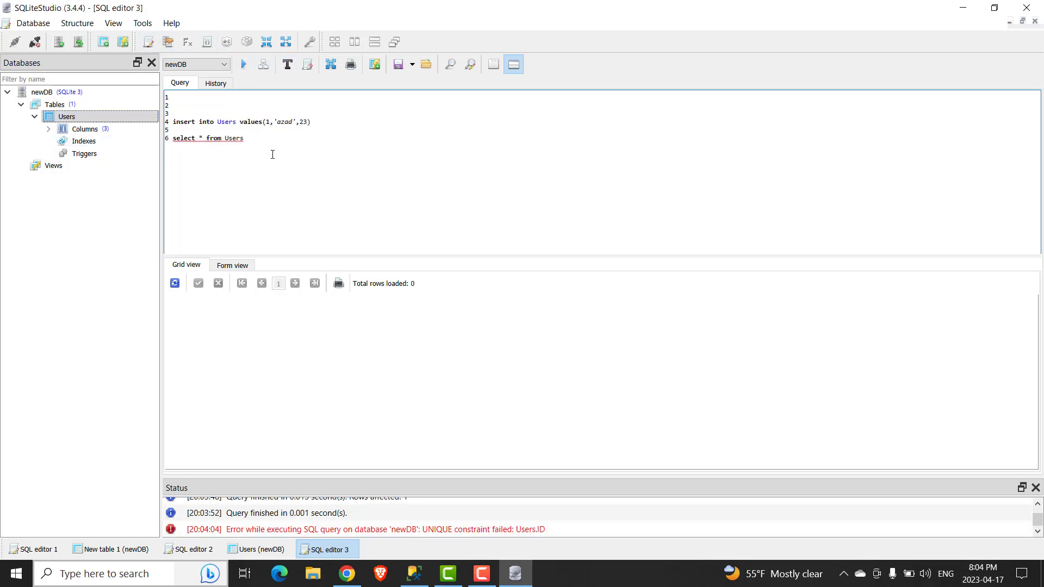
drag(244, 138, 173, 138)
click(244, 66)
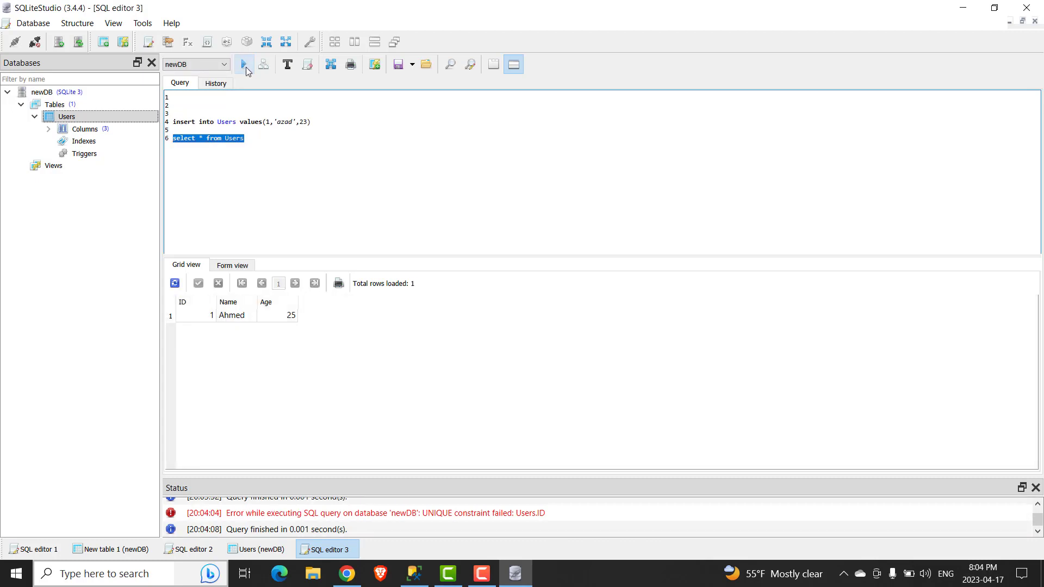
Step: Run the insert statement with its ID changed to 2, and query all rows of Users again
double_click(268, 121)
text(2)
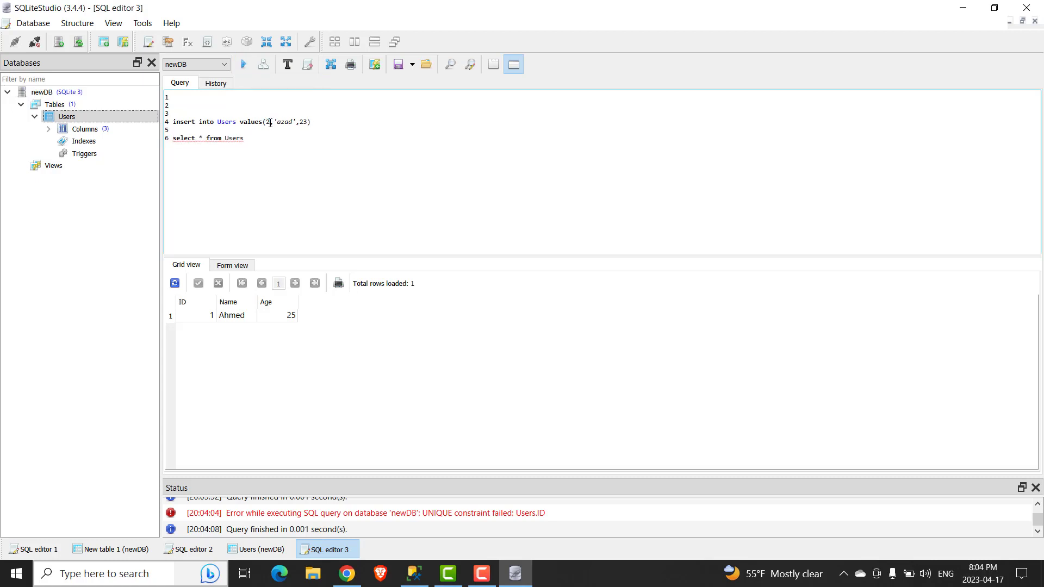
drag(318, 122, 172, 124)
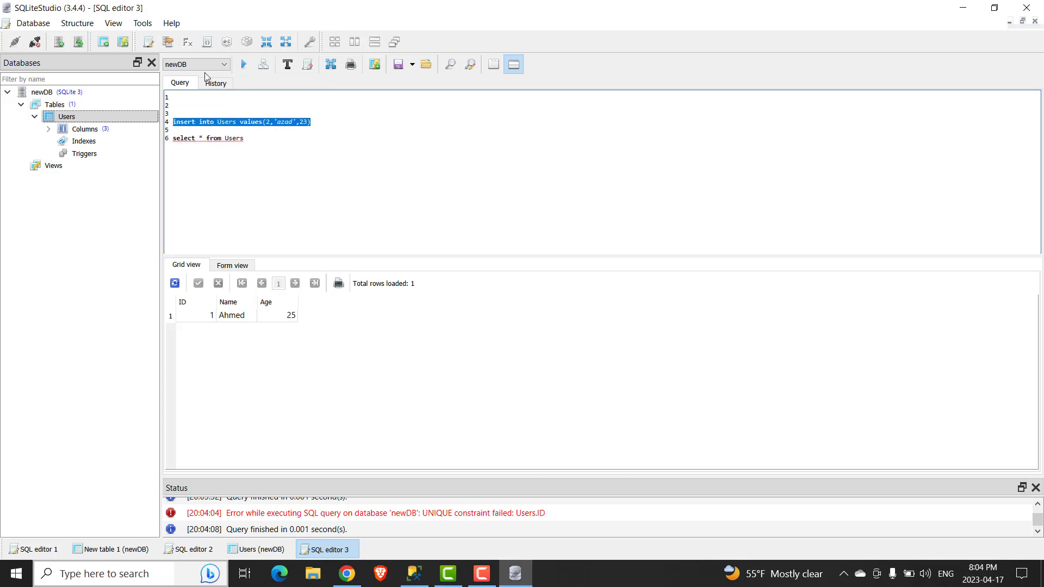
click(244, 64)
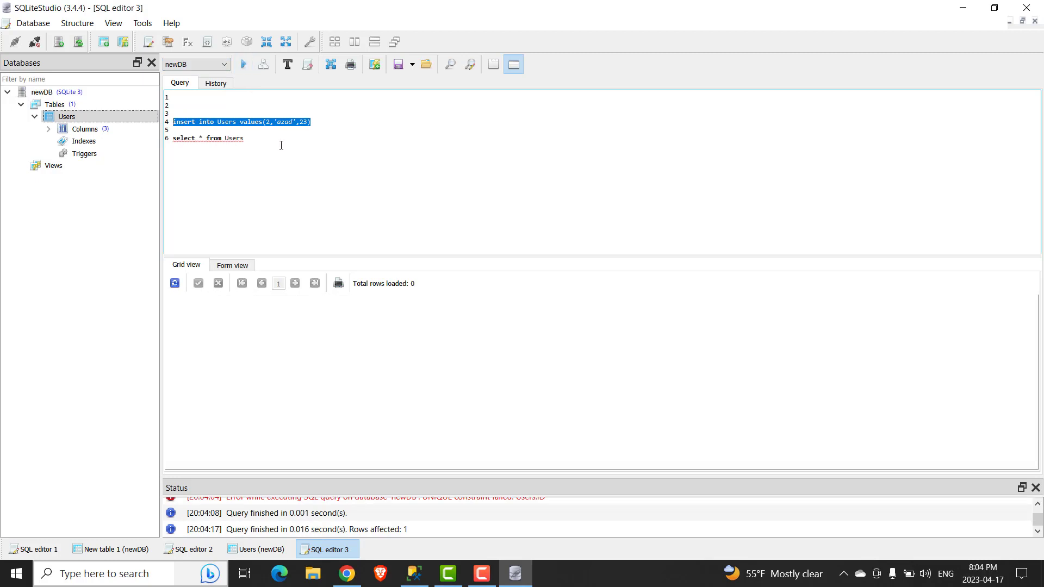
drag(281, 141, 174, 139)
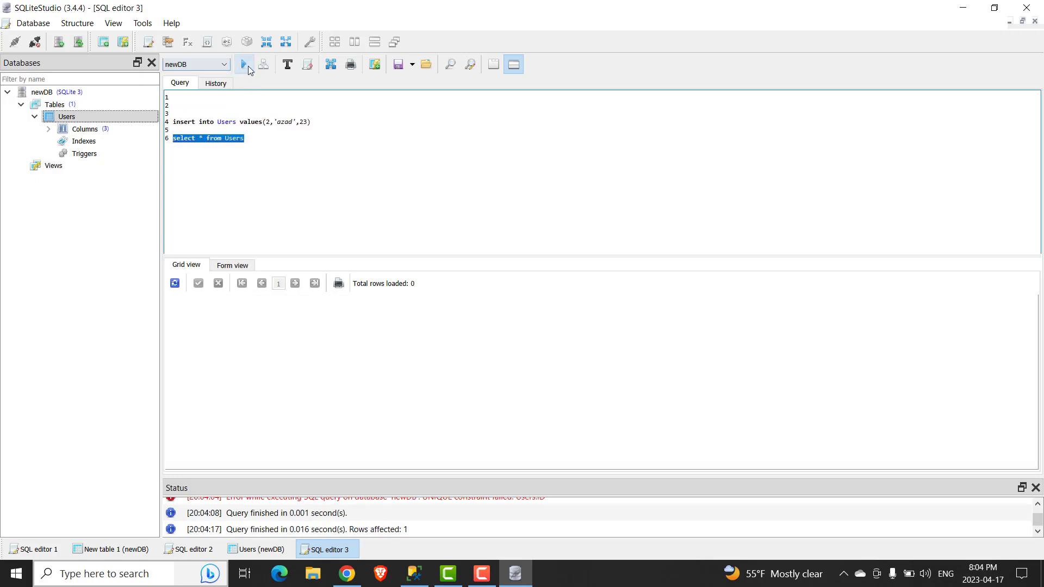
click(243, 65)
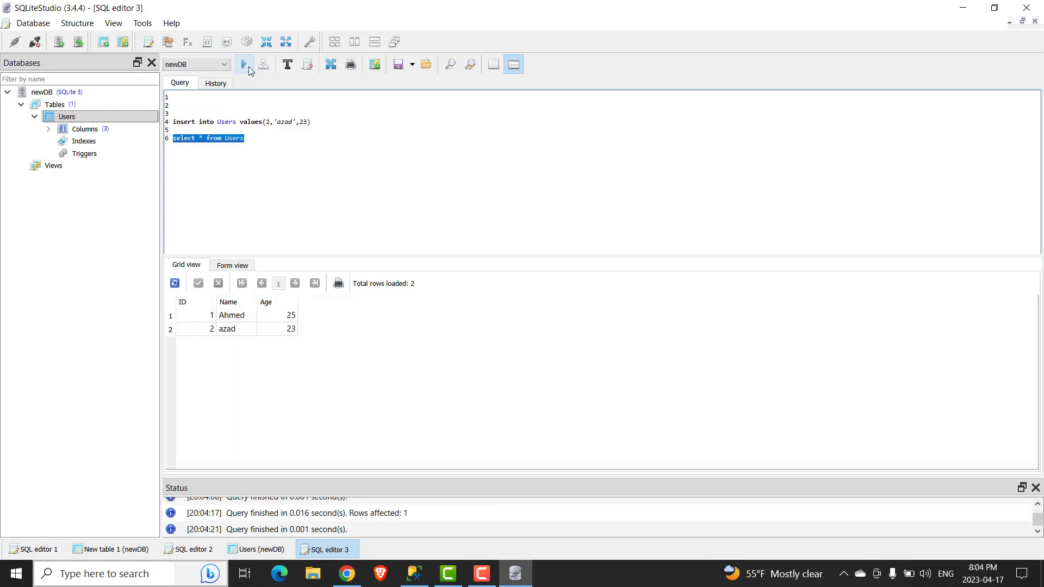